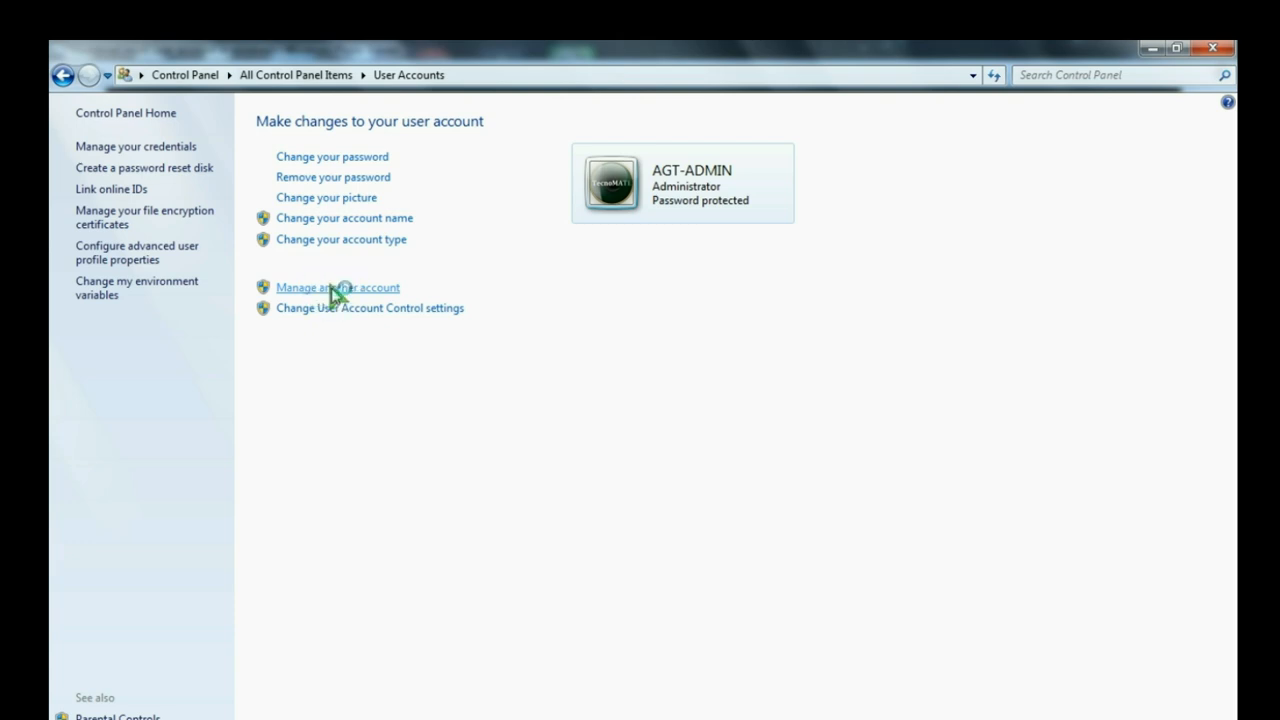
# Step: Create a new Standard user account with the user's first name and dismiss the color scheme prompt
pyautogui.click(333, 289)
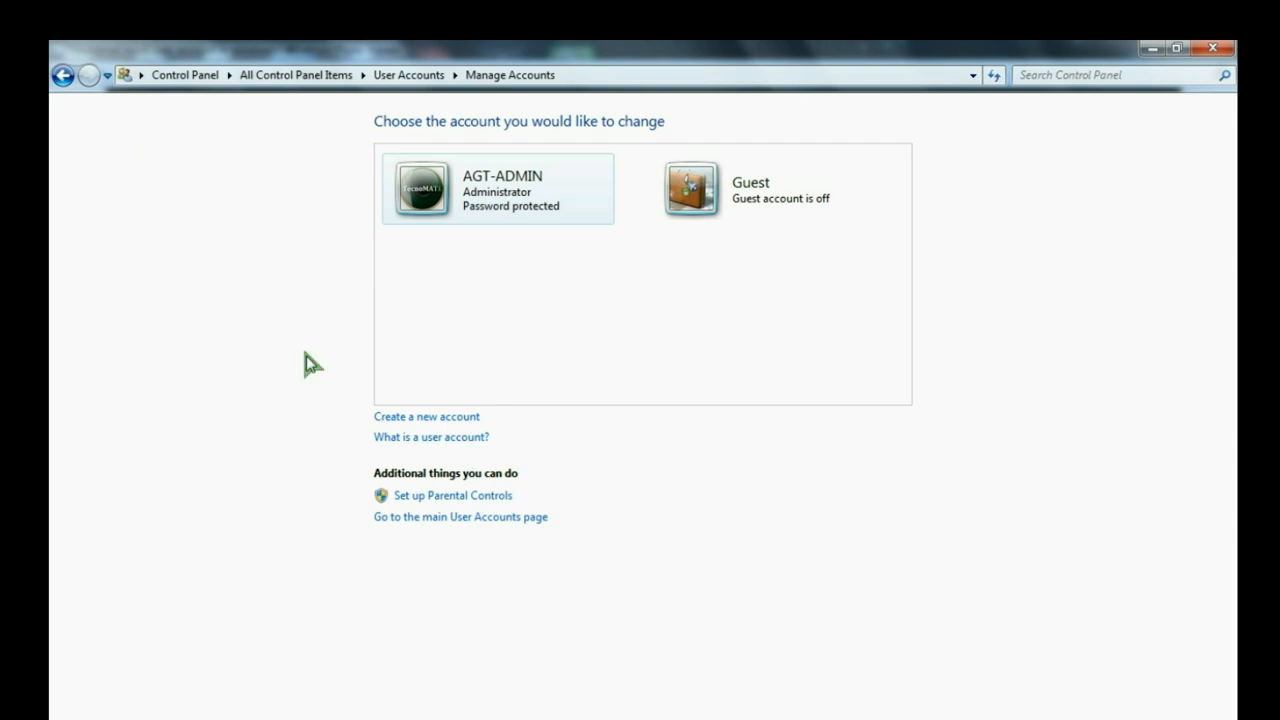
pyautogui.click(428, 418)
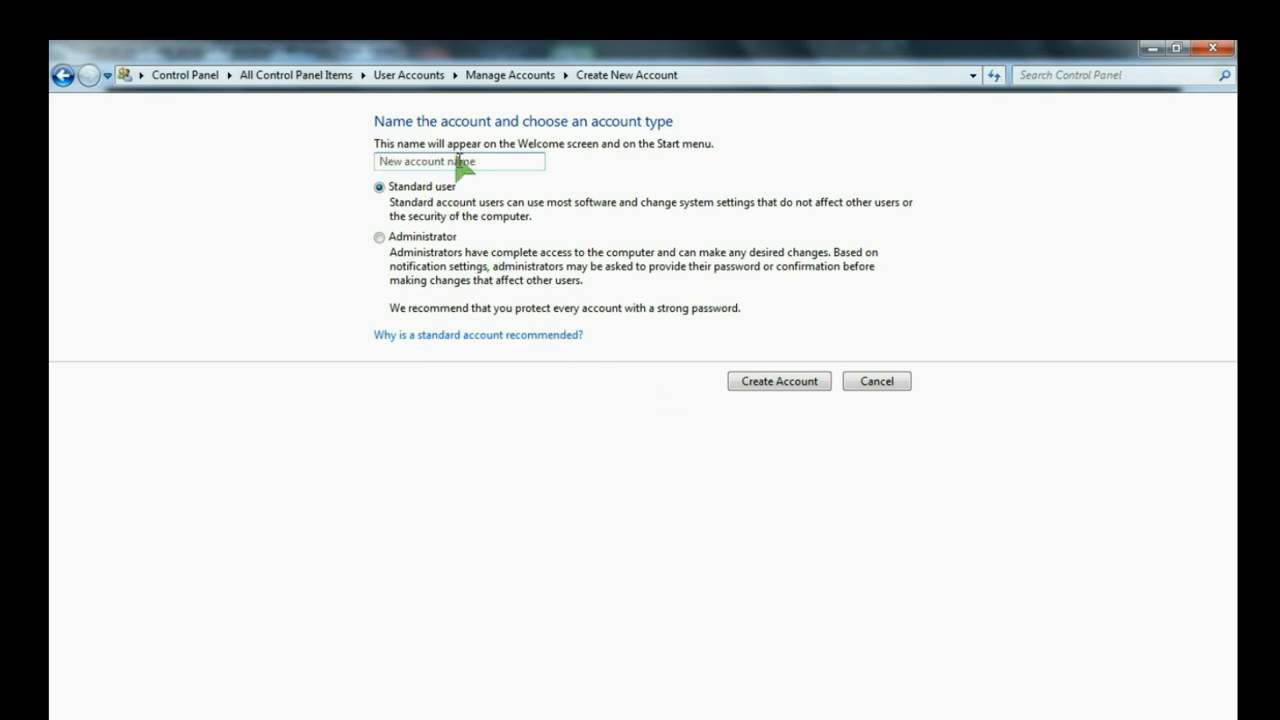
pyautogui.write('Anase')
pyautogui.press('BackSpace')
pyautogui.click(379, 188)
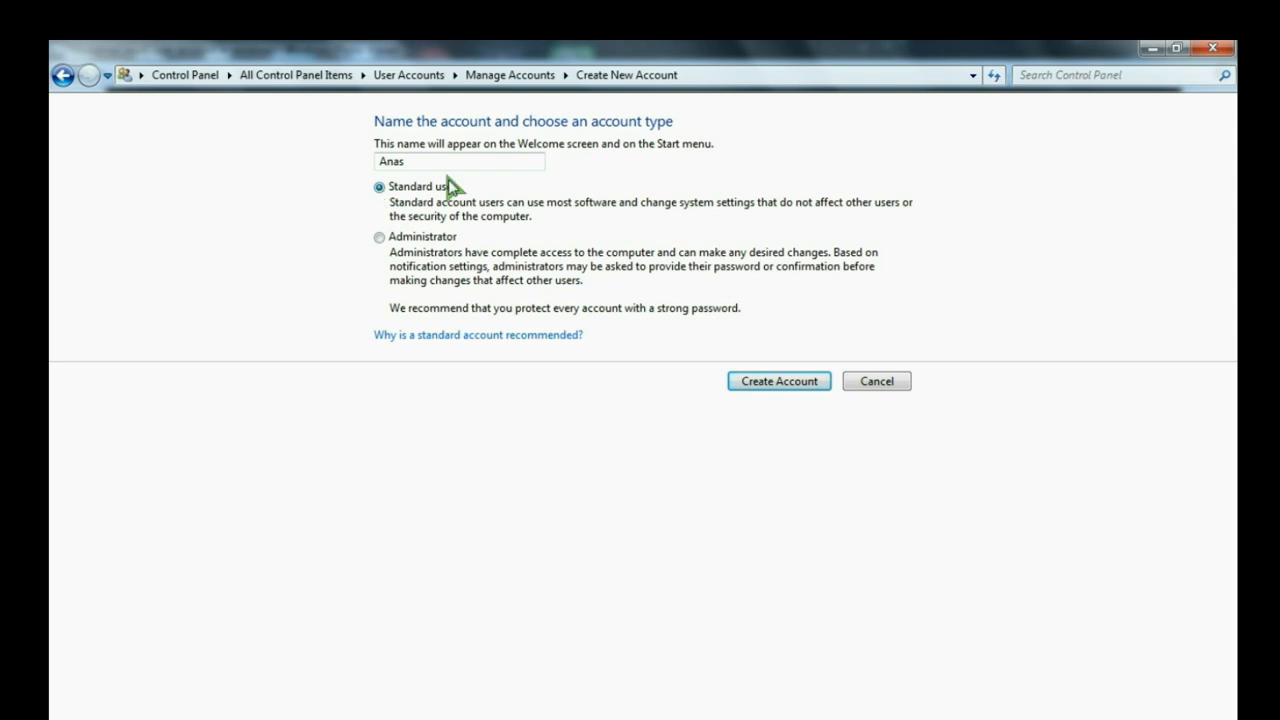
pyautogui.click(769, 382)
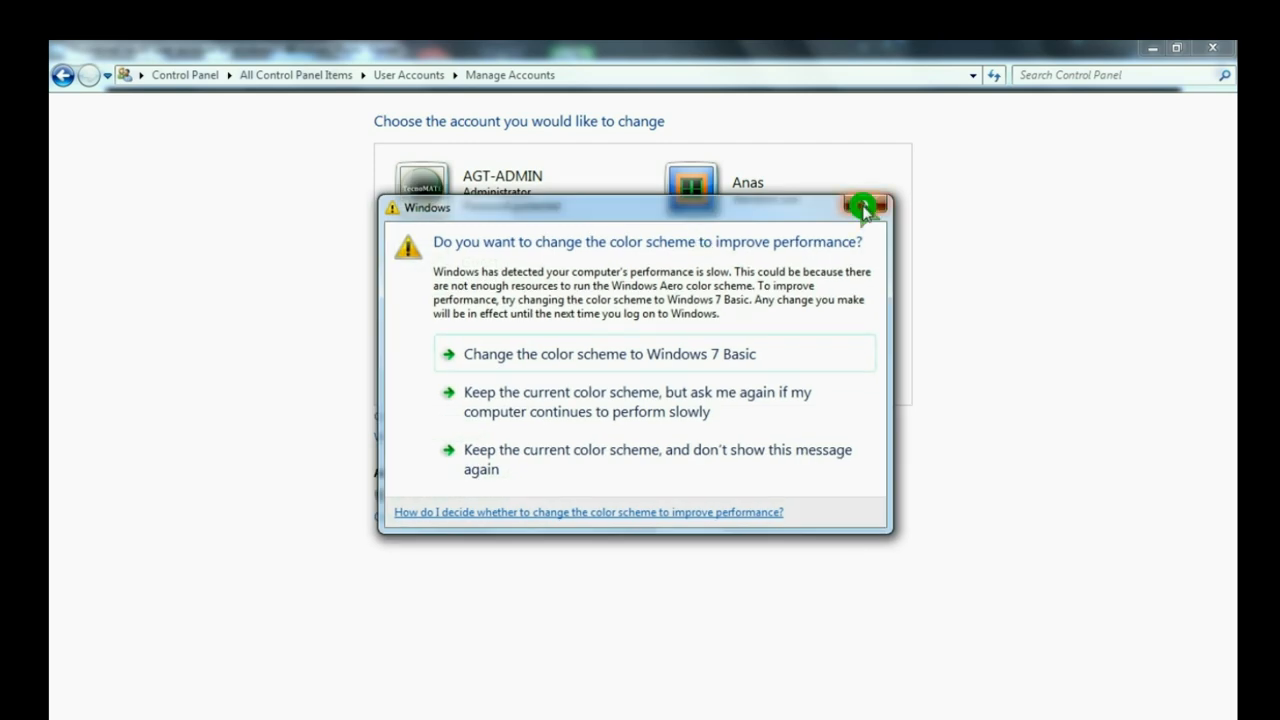
pyautogui.click(864, 207)
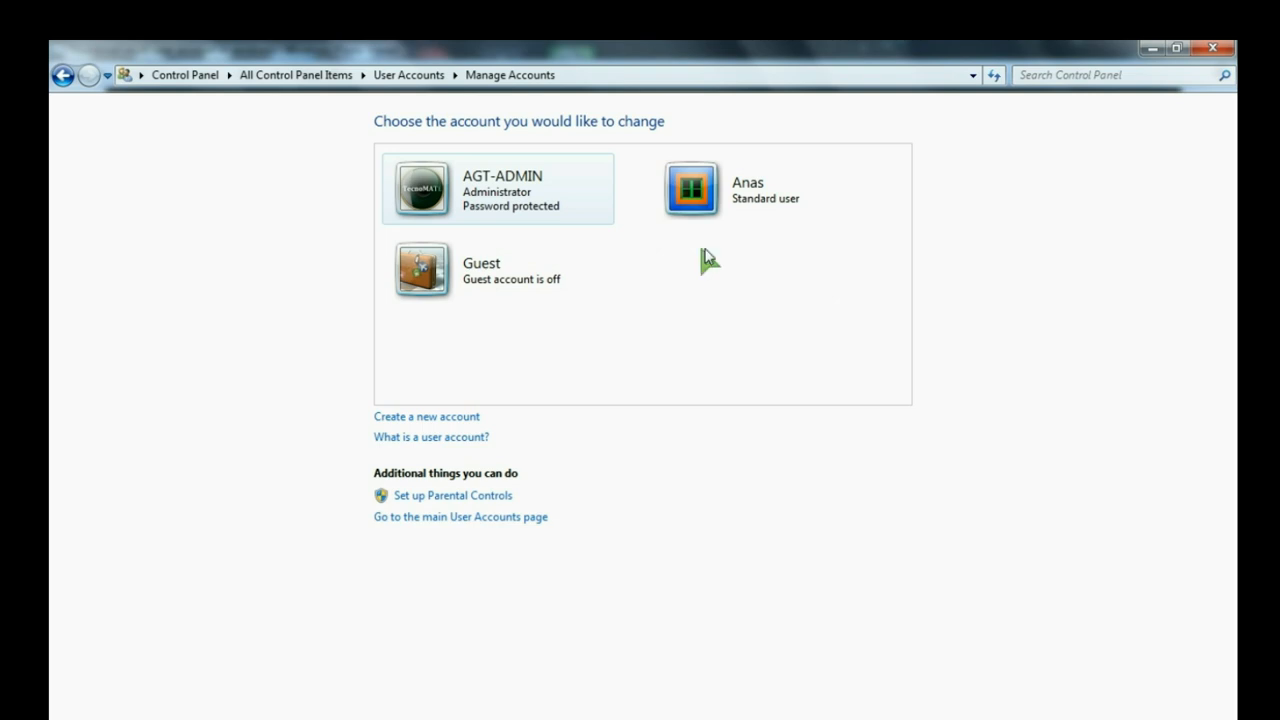
# Step: Examine the computer's drives and the folders on Local Disk (C:) in Windows Explorer
pyautogui.click(270, 718)
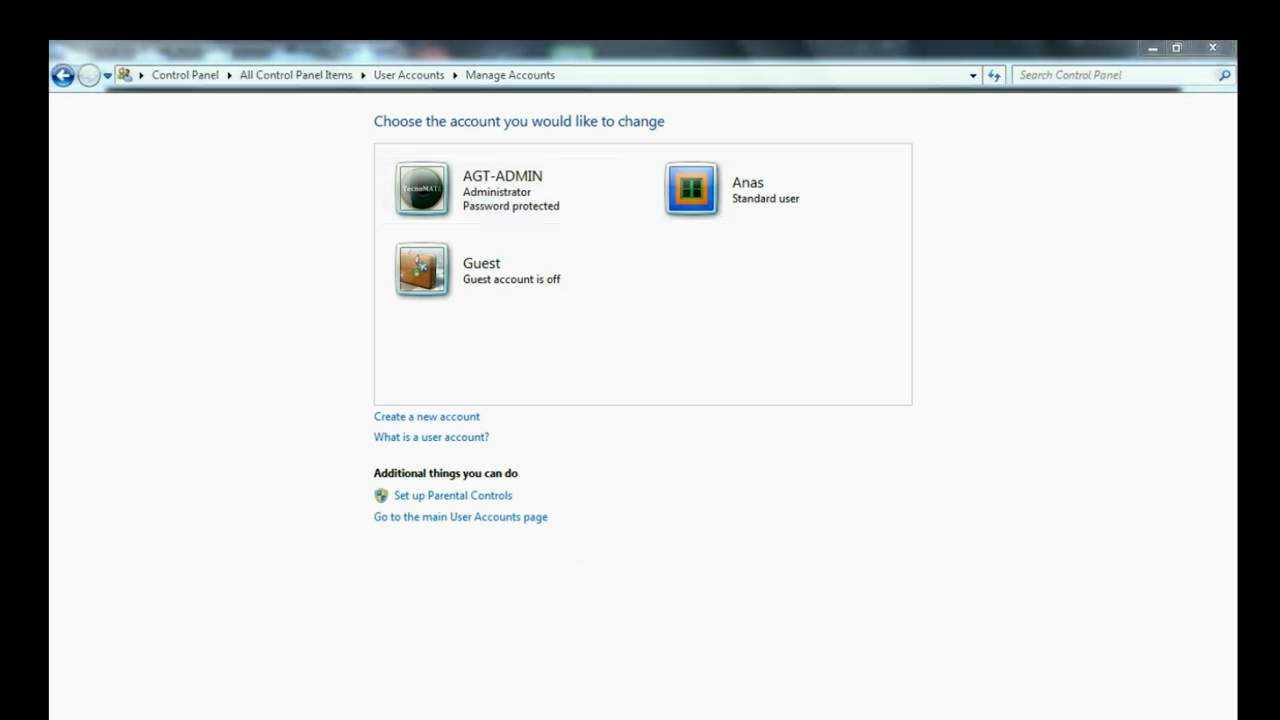
pyautogui.click(118, 412)
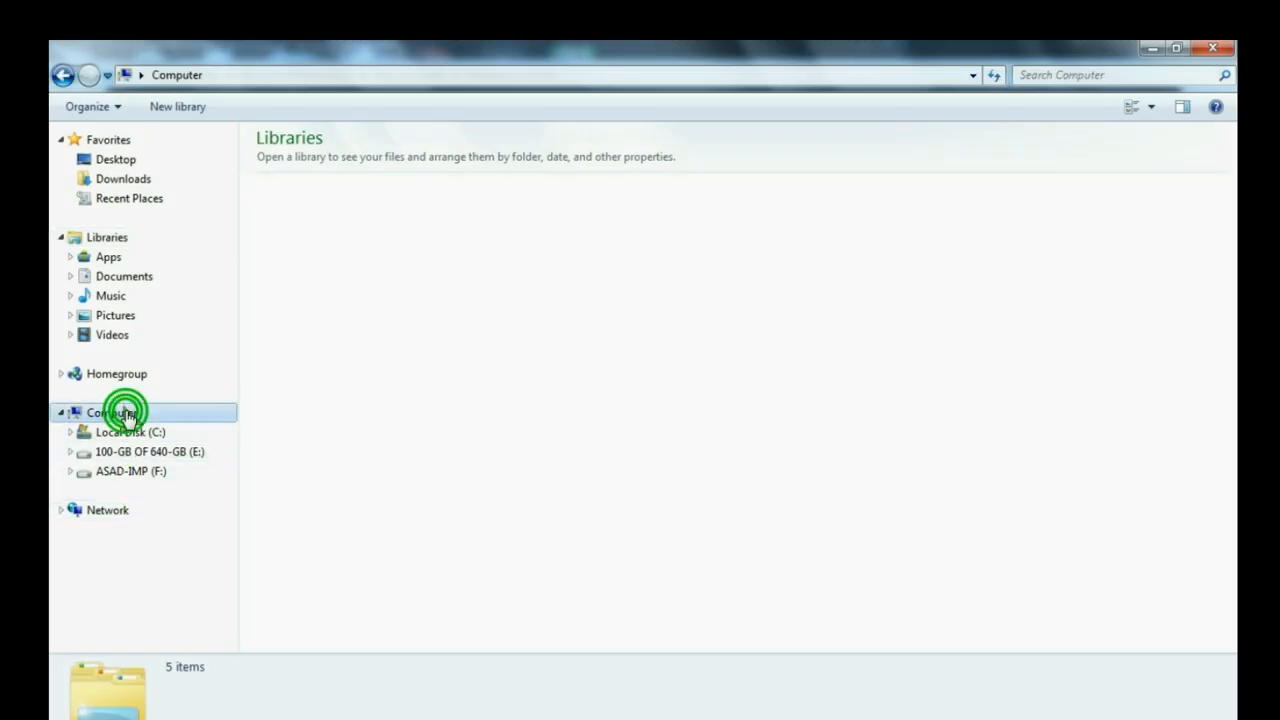
pyautogui.doubleClick(383, 189)
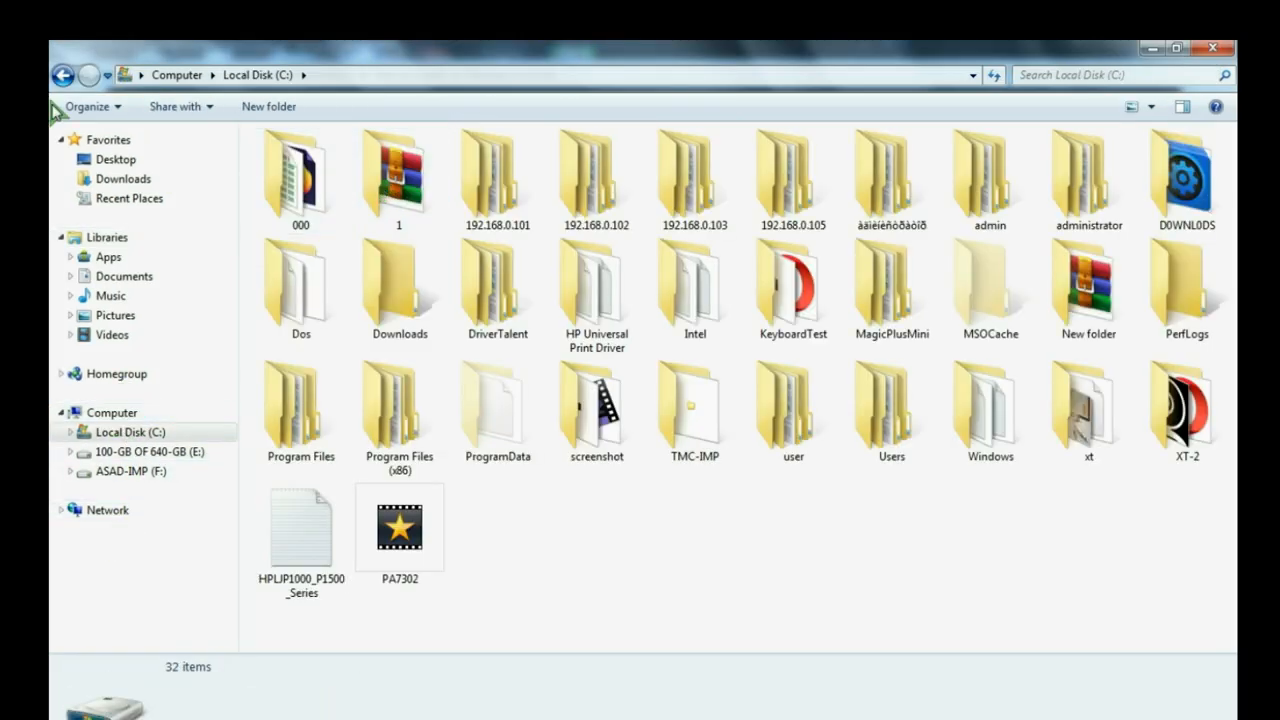
pyautogui.press('BackSpace')
pyautogui.doubleClick(385, 180)
pyautogui.click(63, 76)
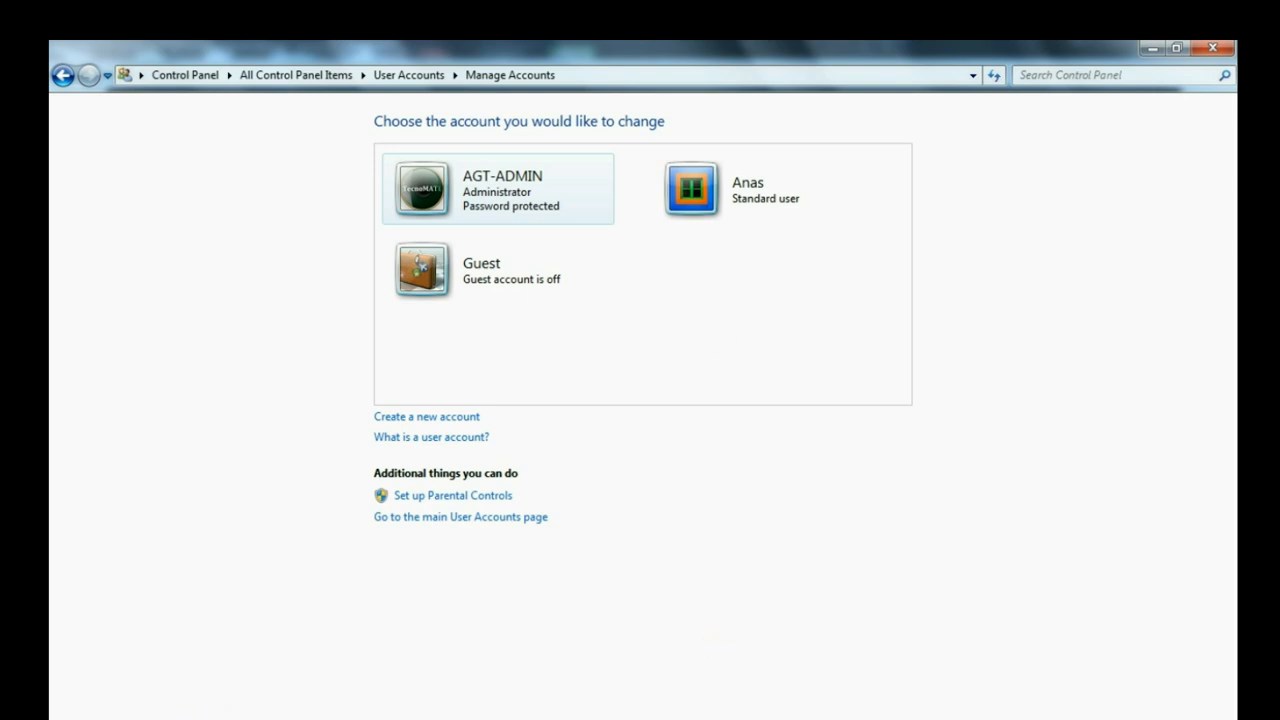
# Step: Open the Run dialog with the help of the On-Screen Keyboard, closing the keyboard again
pyautogui.press('super')
pyautogui.click(524, 643)
pyautogui.press('super')
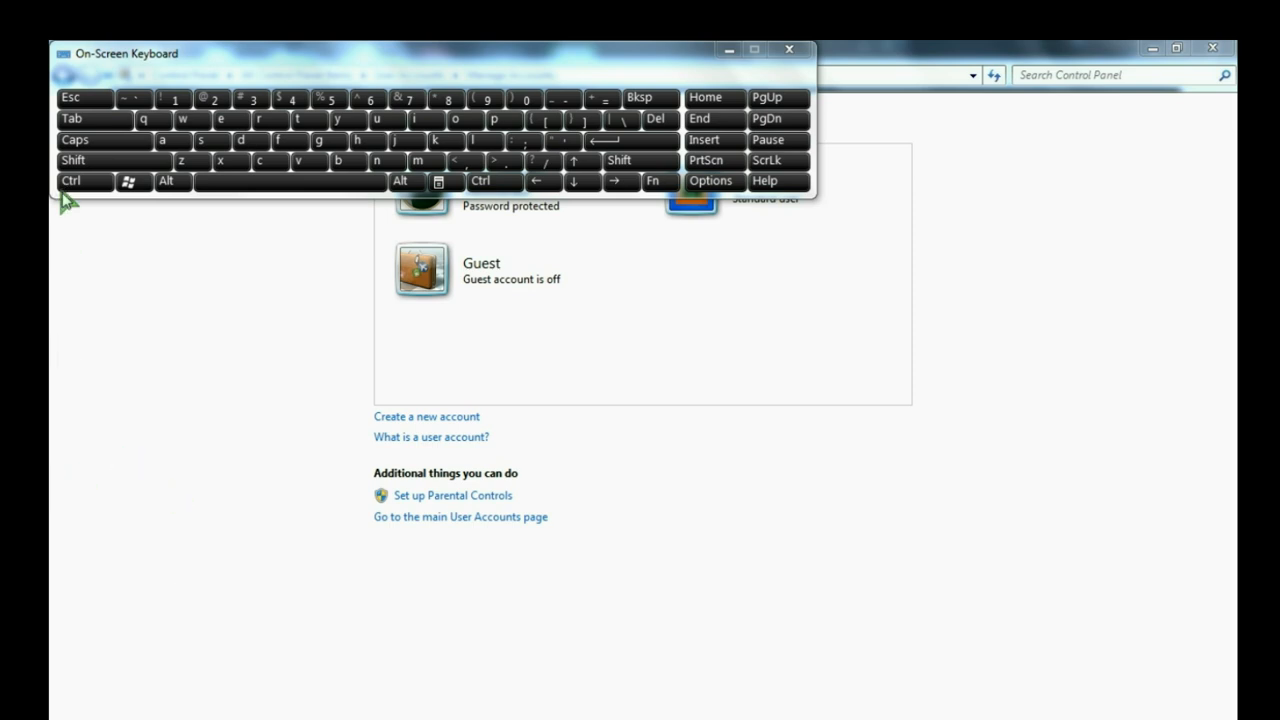
pyautogui.click(129, 183)
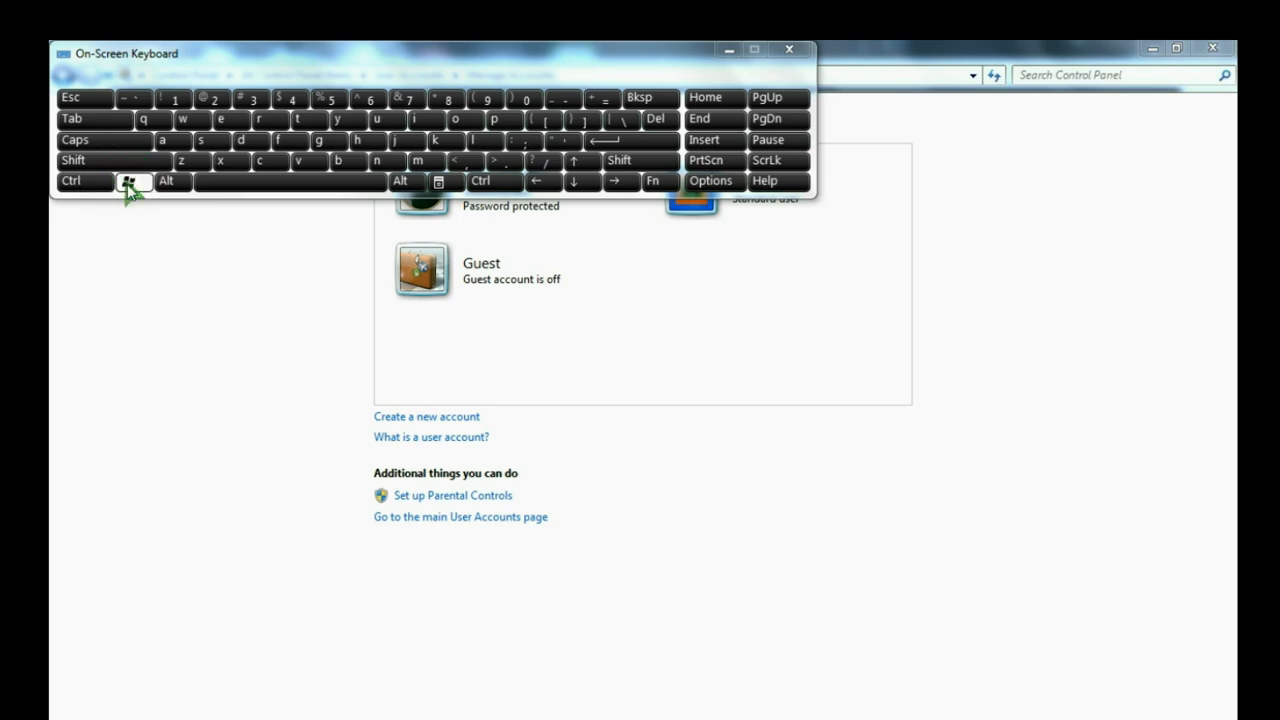
pyautogui.press('super+r')
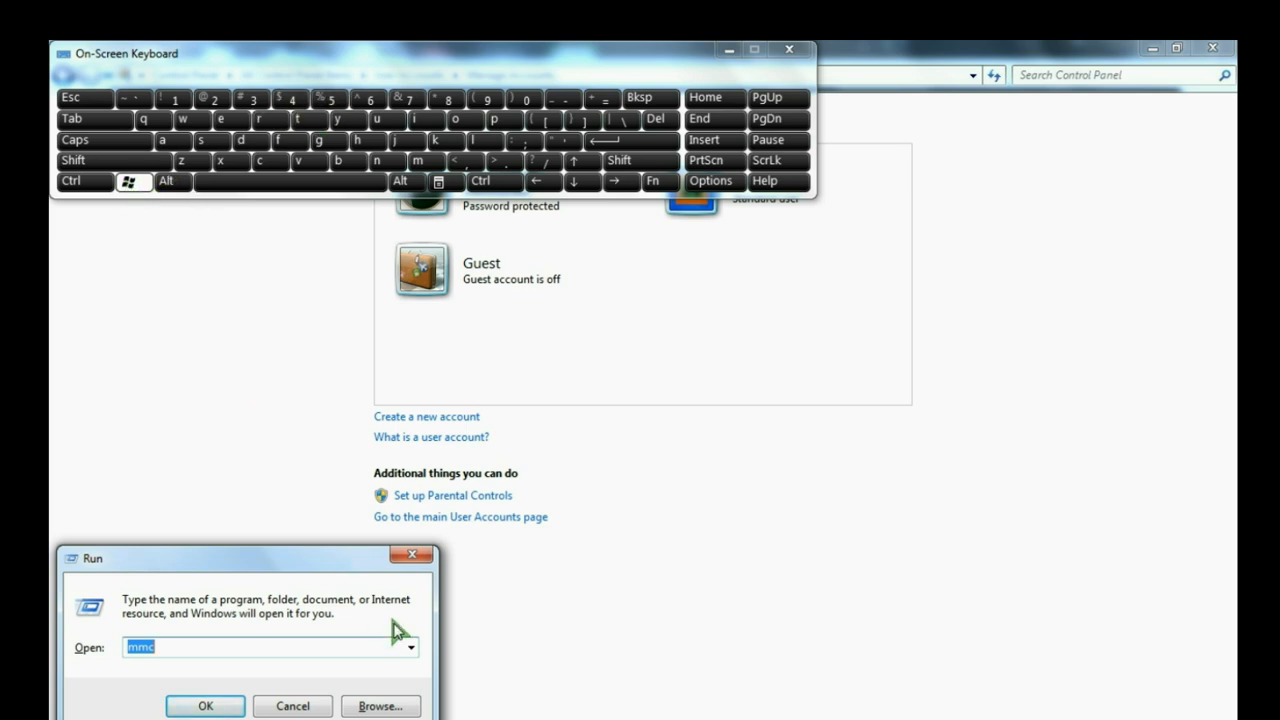
pyautogui.click(797, 52)
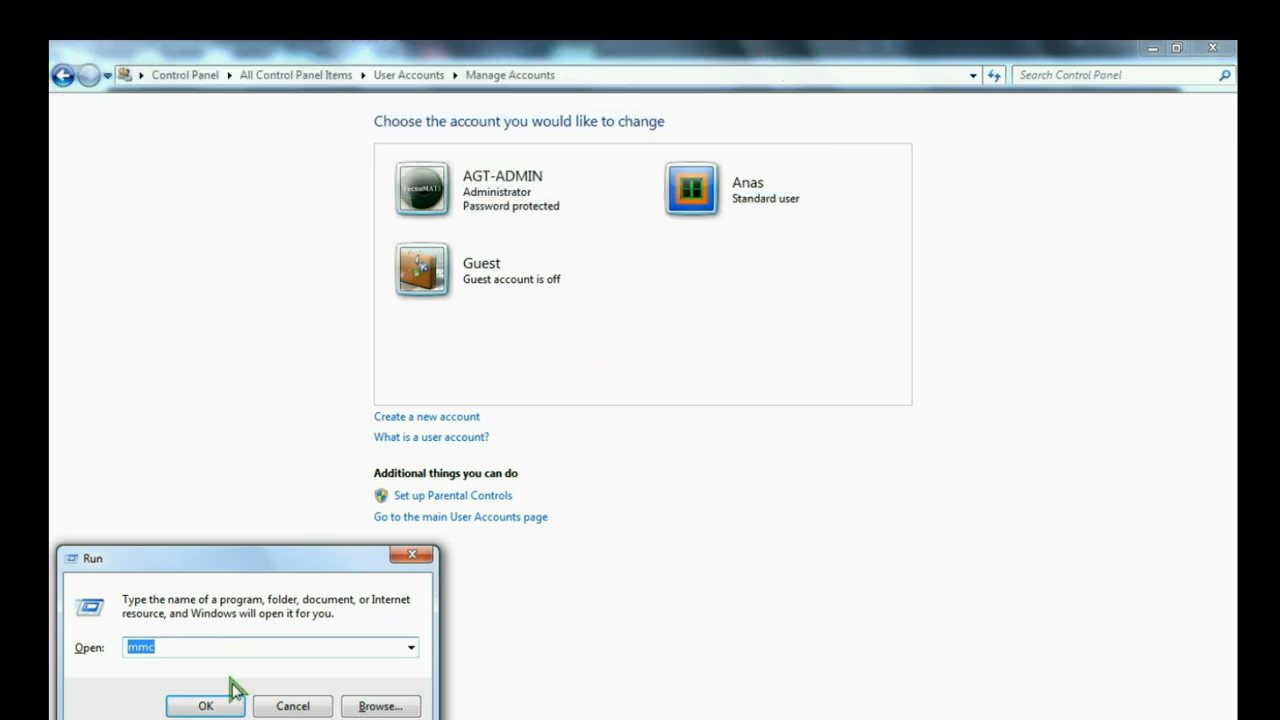
# Step: Run mmc to open an empty management console
pyautogui.click(221, 646)
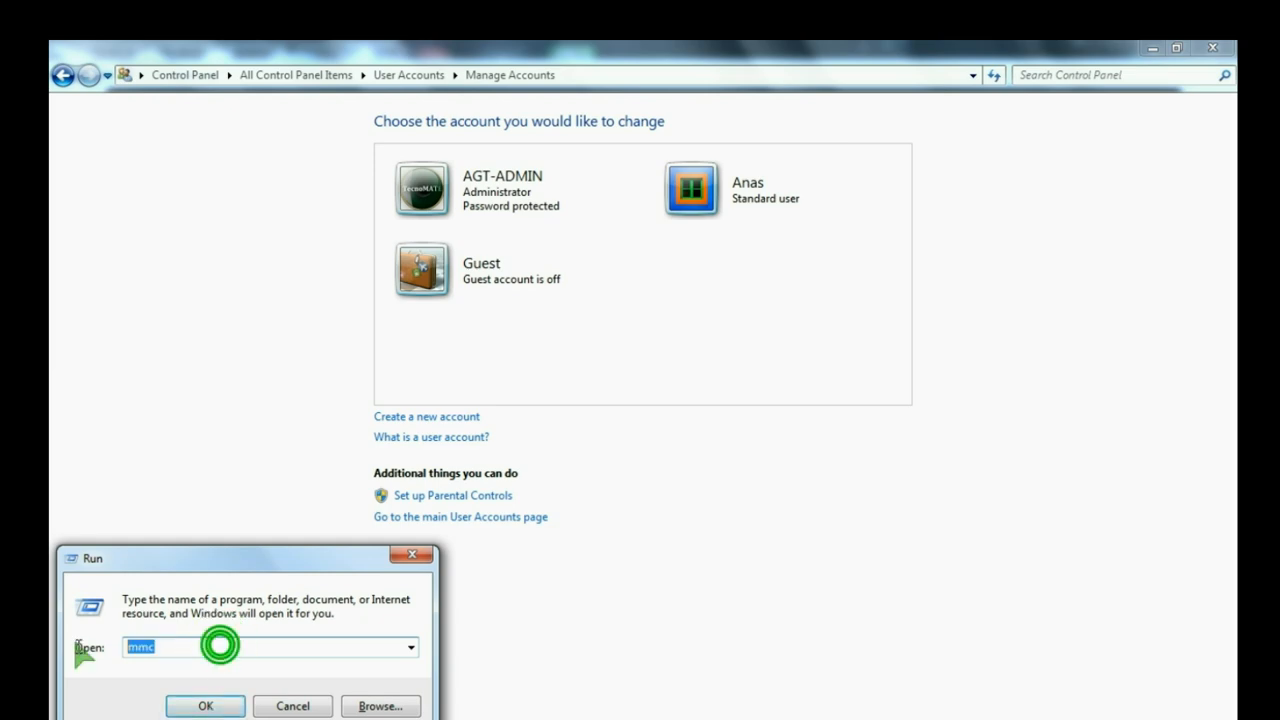
pyautogui.press('BackSpace')
pyautogui.press('BackSpace')
pyautogui.press('BackSpace')
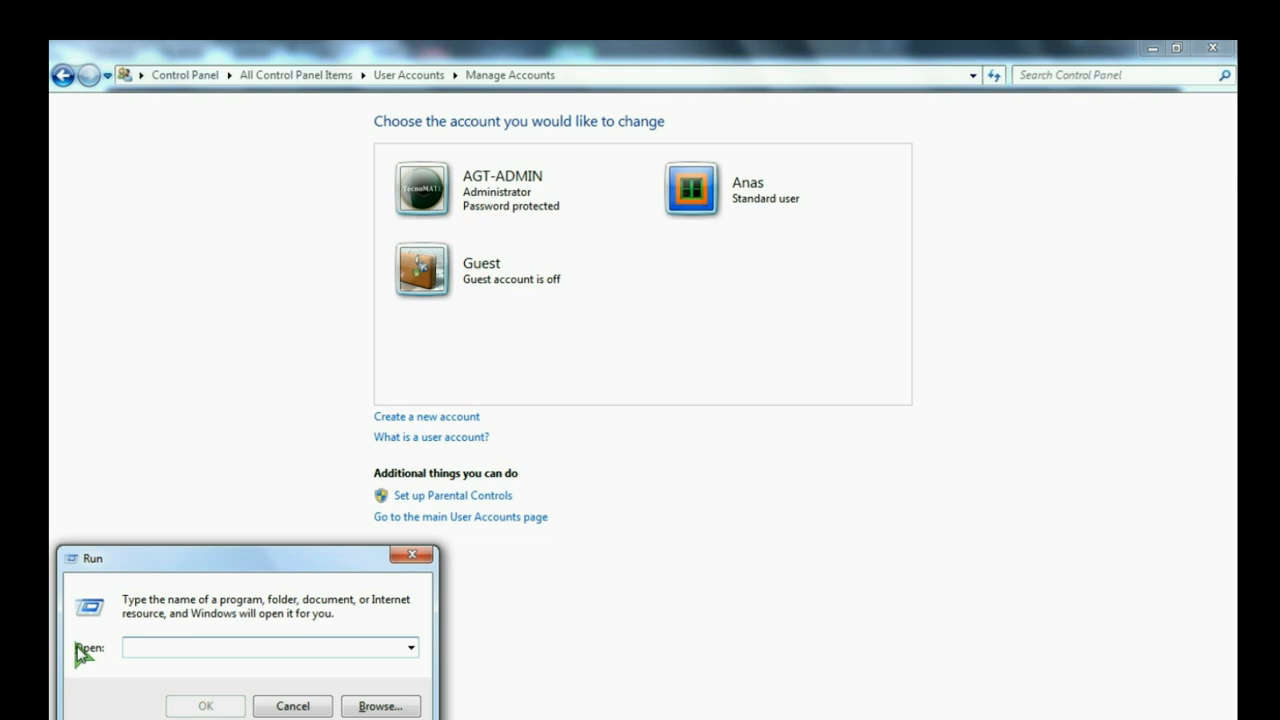
pyautogui.write('mmc')
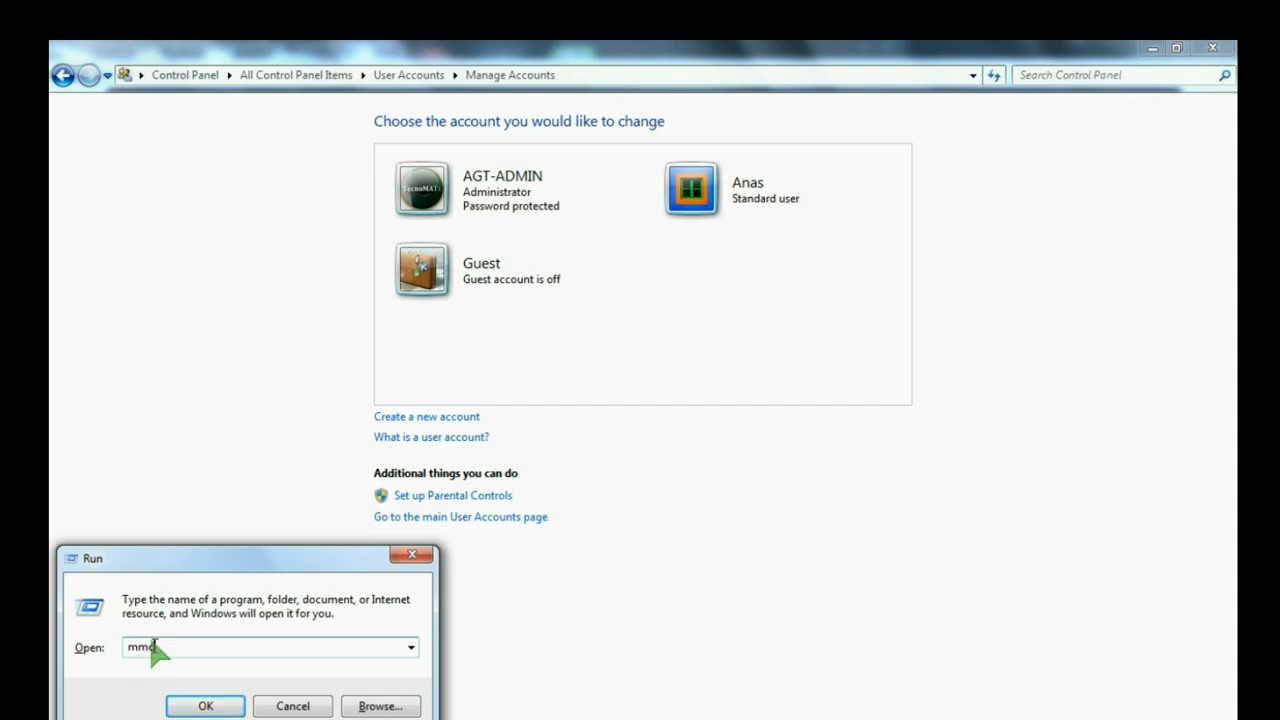
pyautogui.click(205, 706)
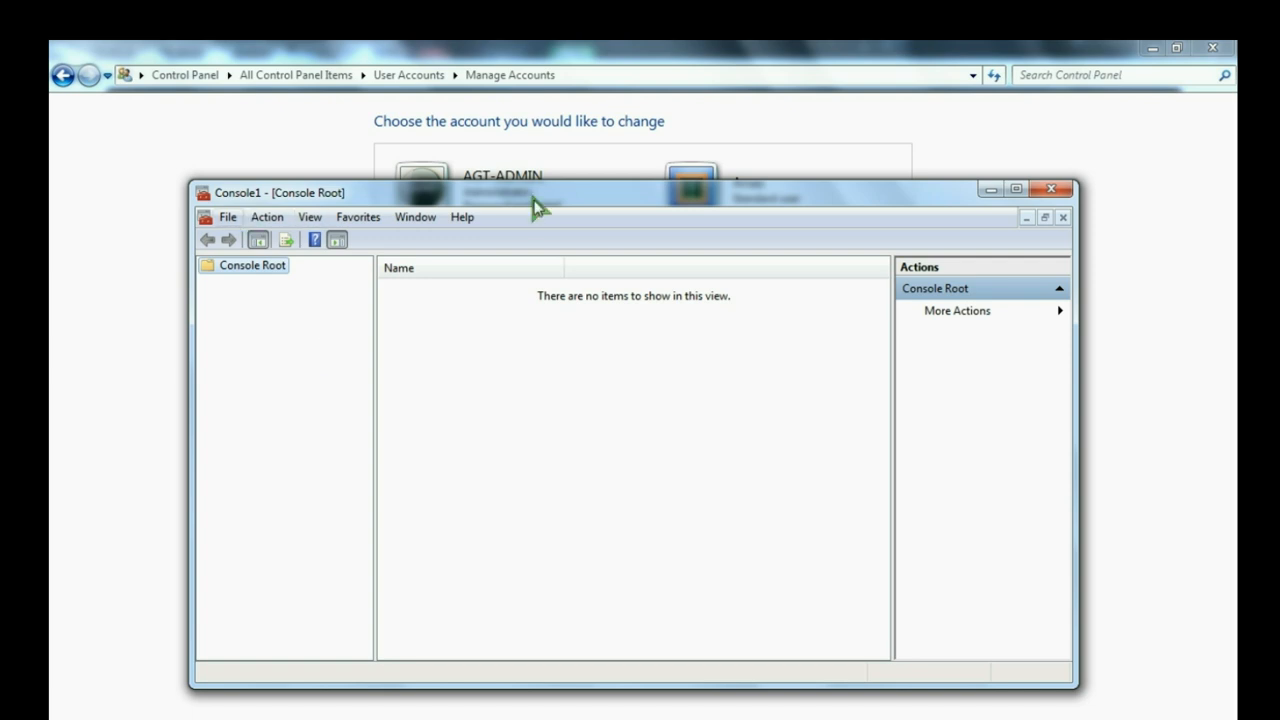
# Step: Start adding the Group Policy Object snap-in to the console from the available snap-ins
pyautogui.moveTo(556, 193); pyautogui.dragTo(527, 244)
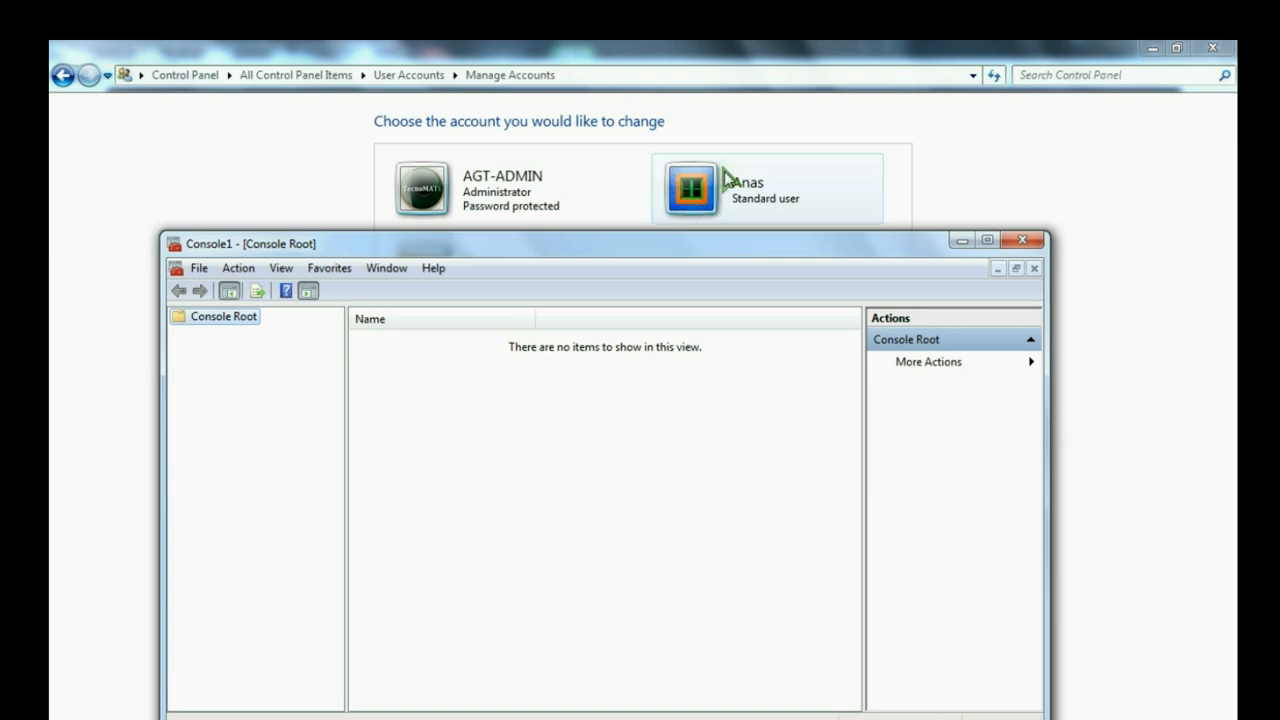
pyautogui.moveTo(651, 243); pyautogui.dragTo(663, 155)
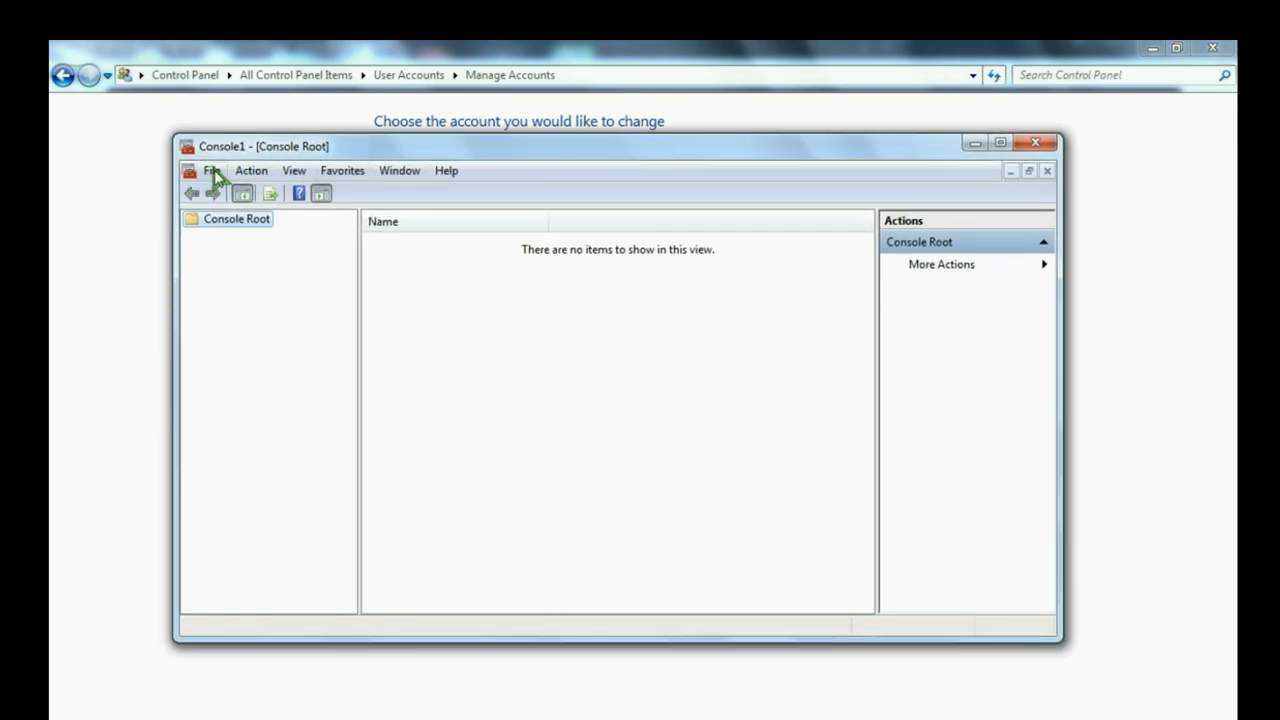
pyautogui.click(212, 171)
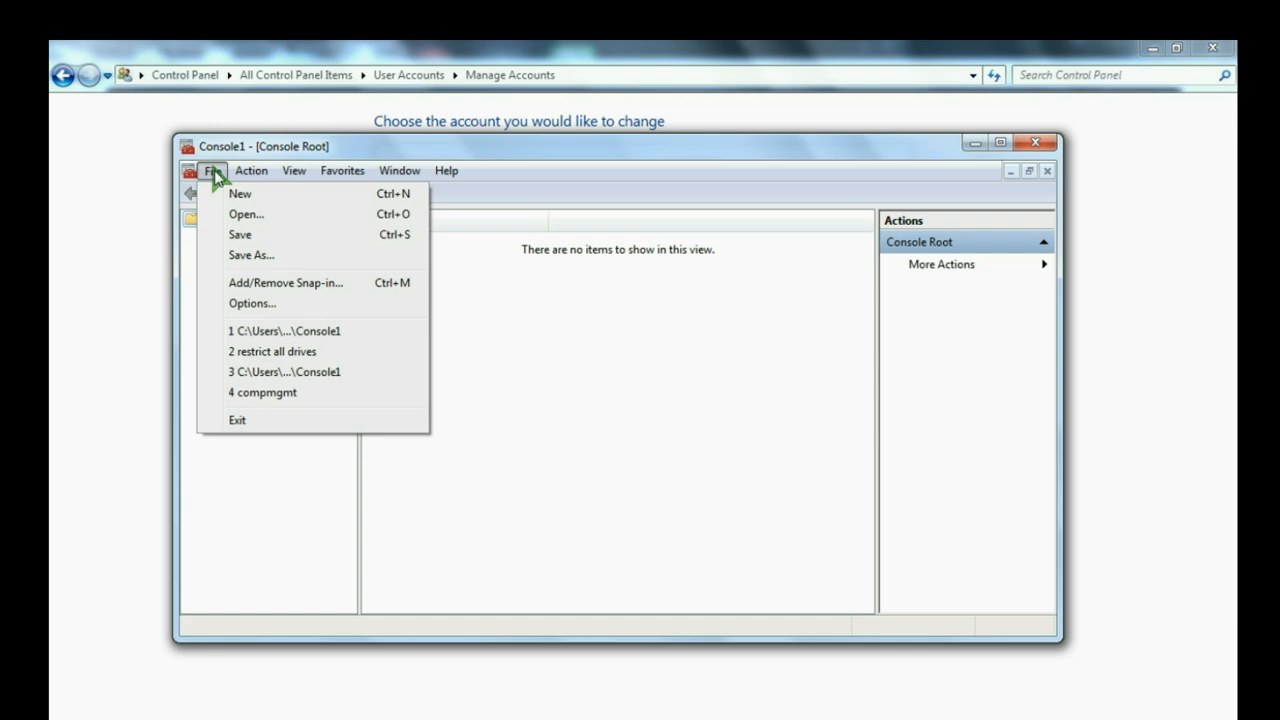
pyautogui.click(300, 285)
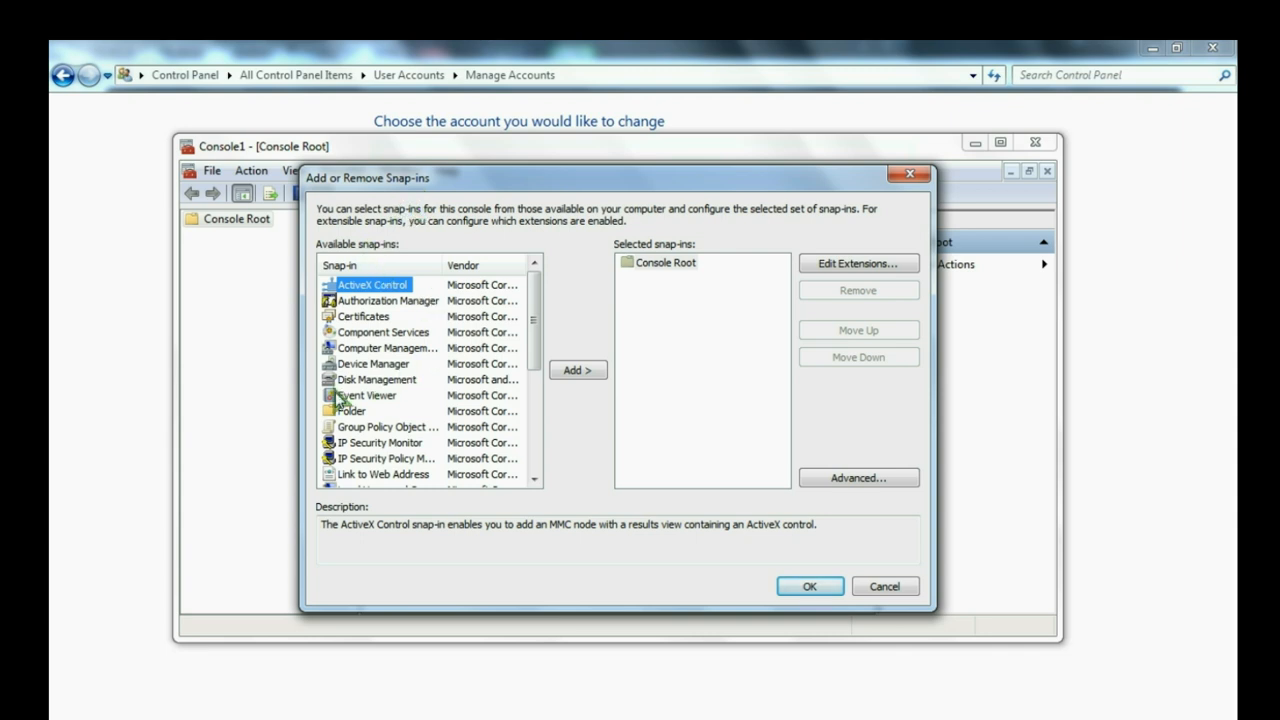
pyautogui.click(393, 434)
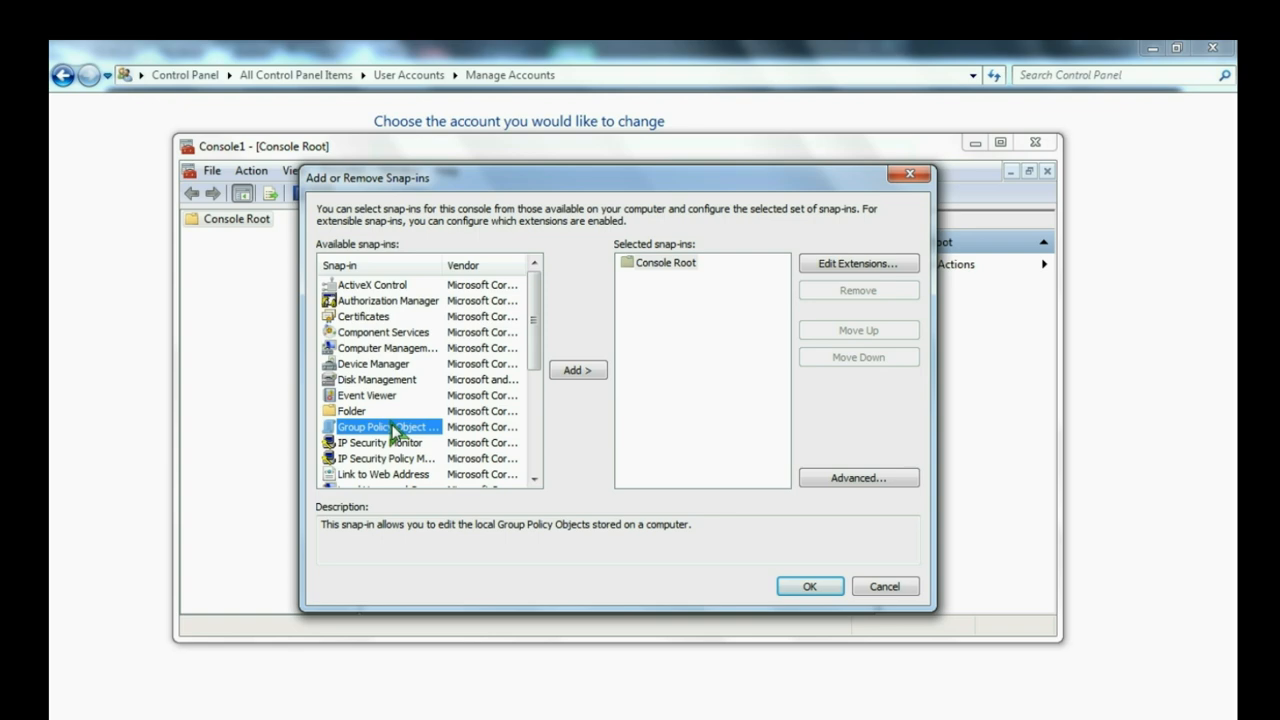
pyautogui.click(572, 371)
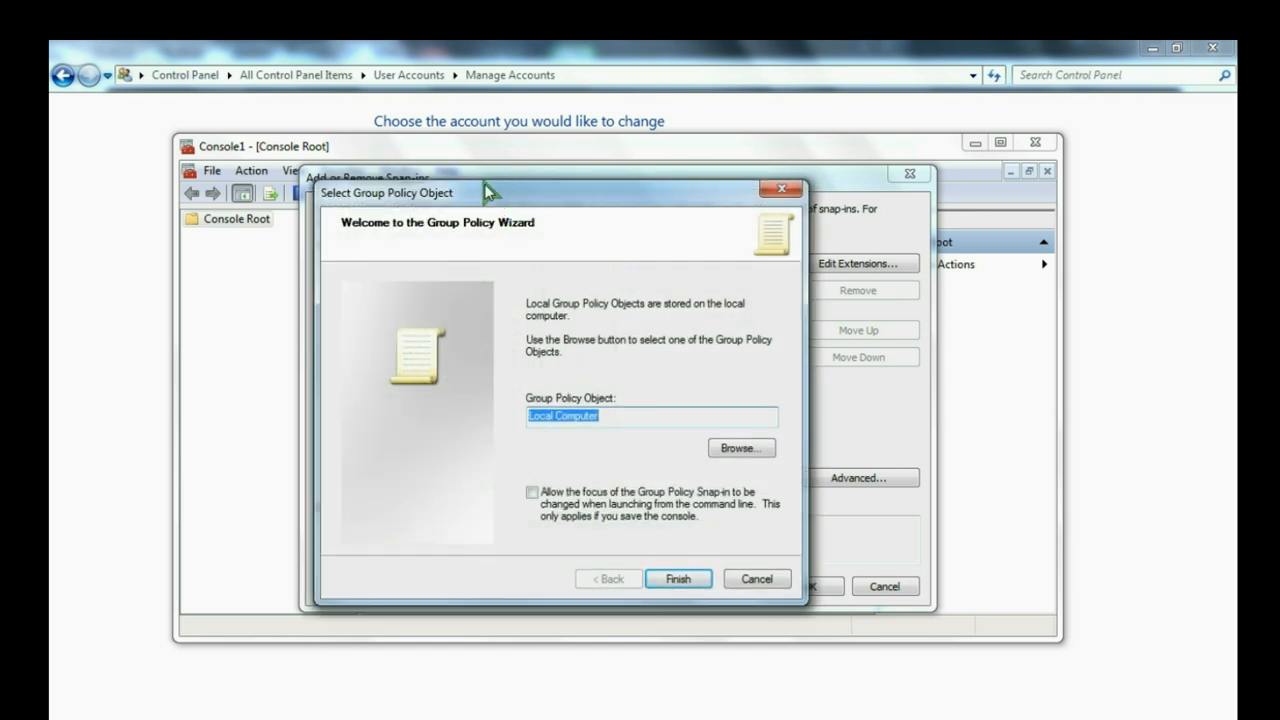
pyautogui.moveTo(497, 187); pyautogui.dragTo(398, 174)
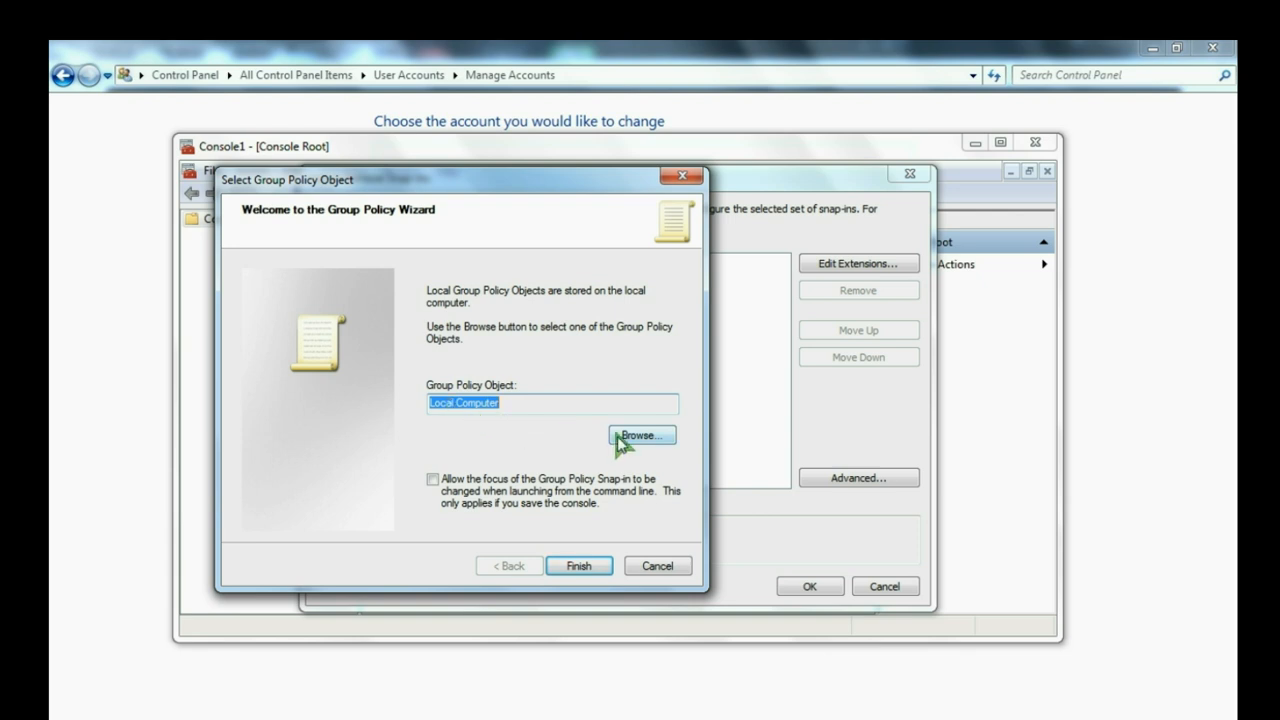
pyautogui.click(557, 496)
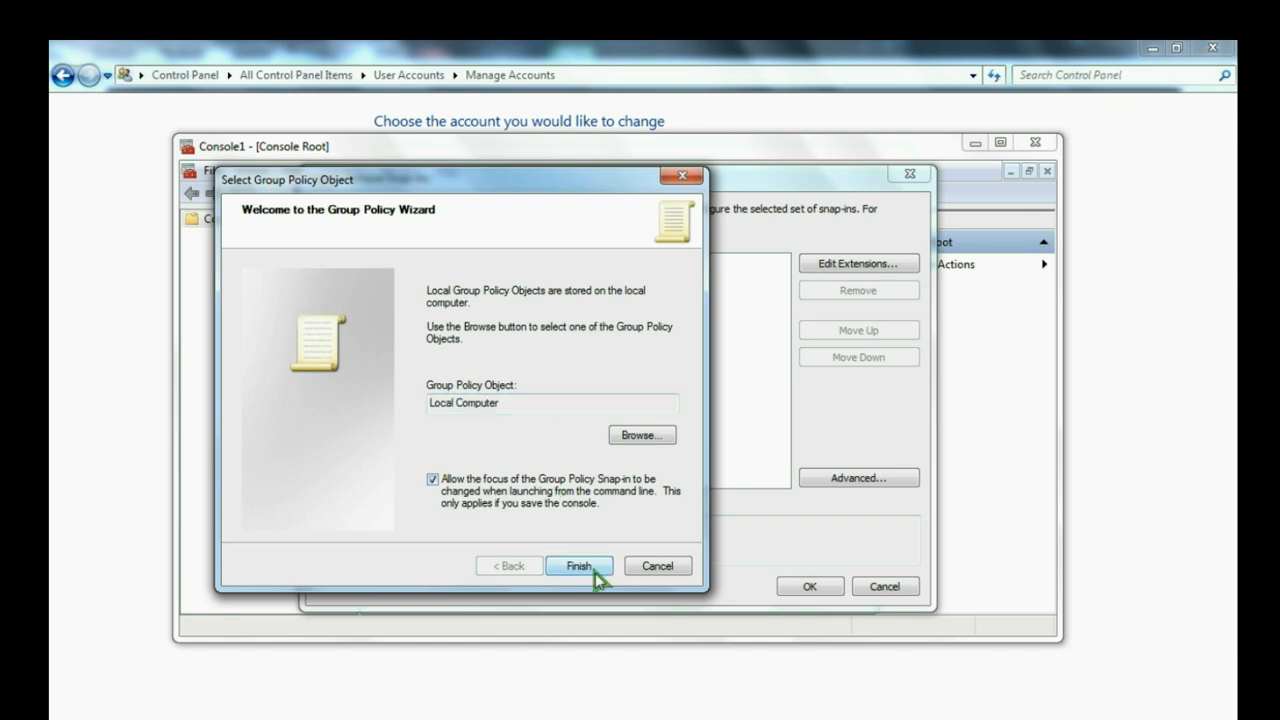
pyautogui.click(475, 484)
pyautogui.click(637, 438)
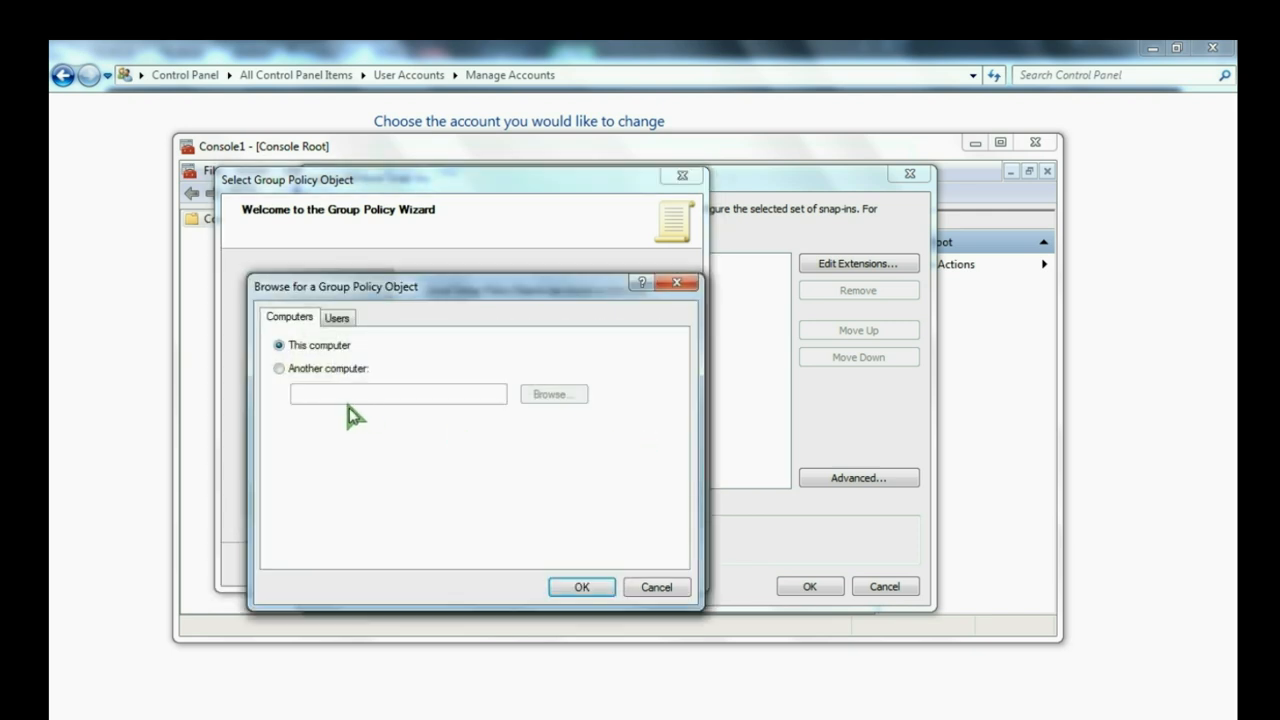
pyautogui.click(581, 587)
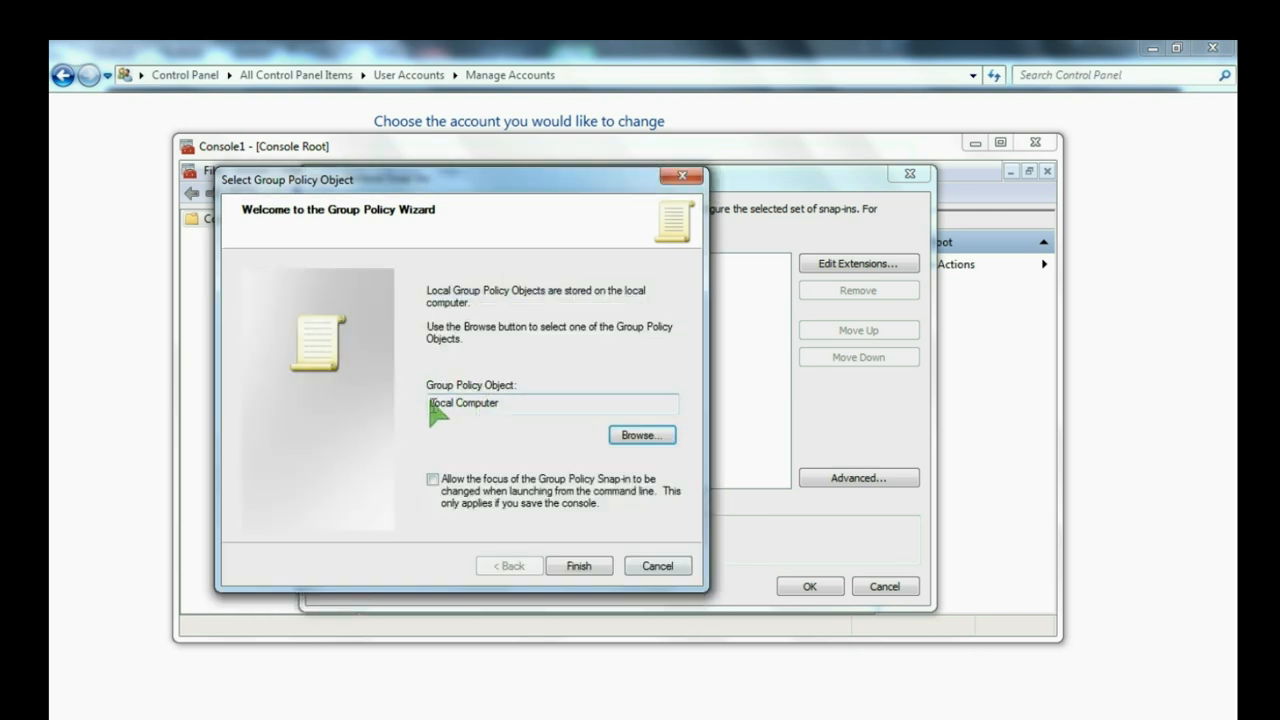
# Step: Set the snap-in's Group Policy Object to the newly created standard user and add it to the console
pyautogui.click(640, 446)
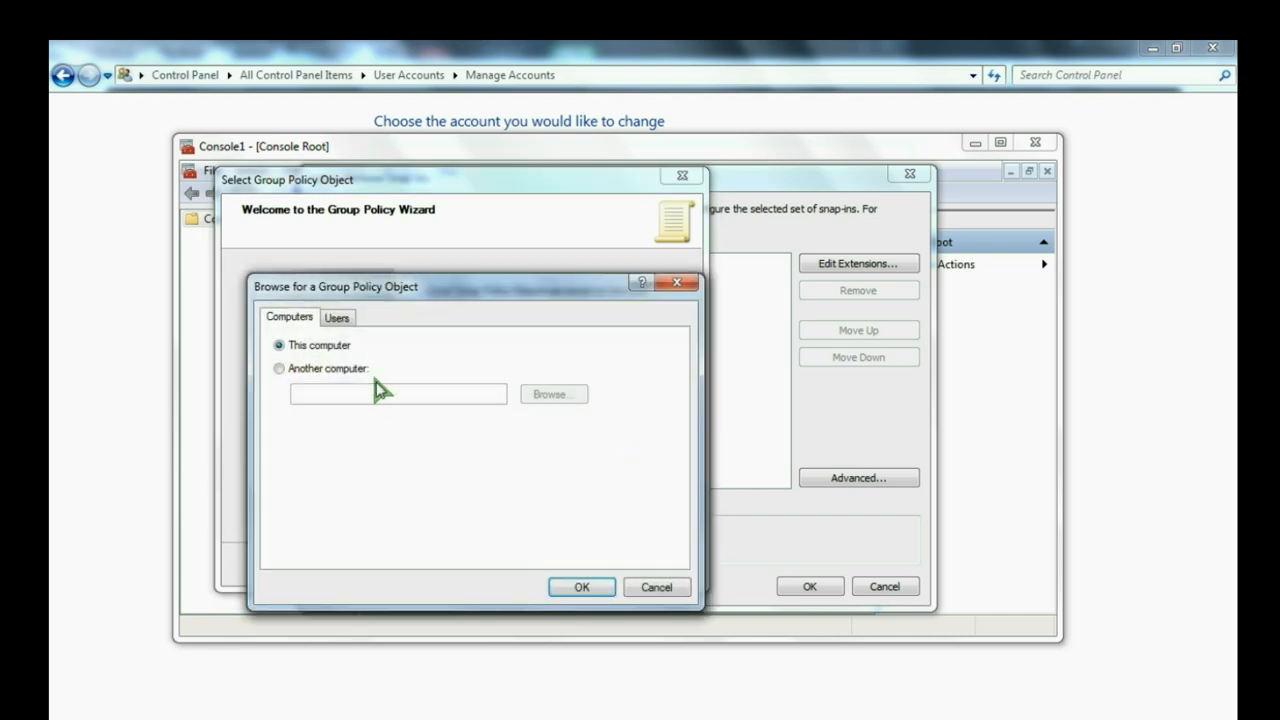
pyautogui.click(338, 318)
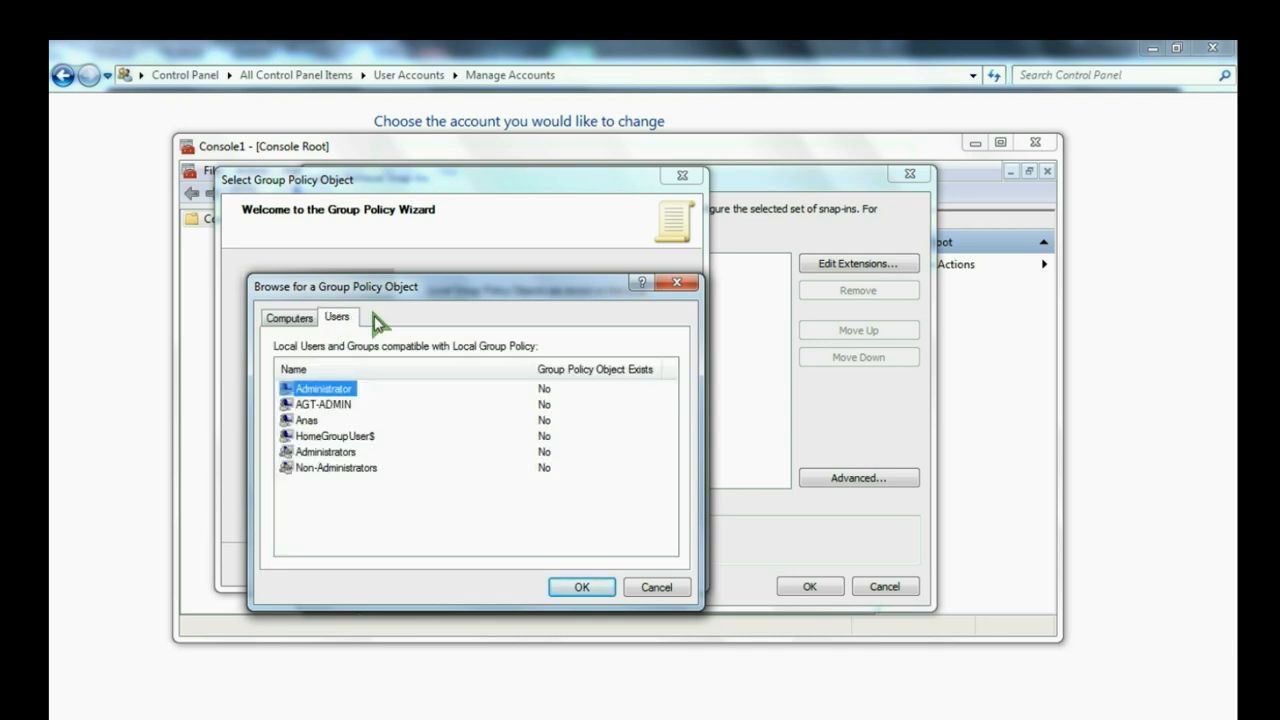
pyautogui.doubleClick(306, 421)
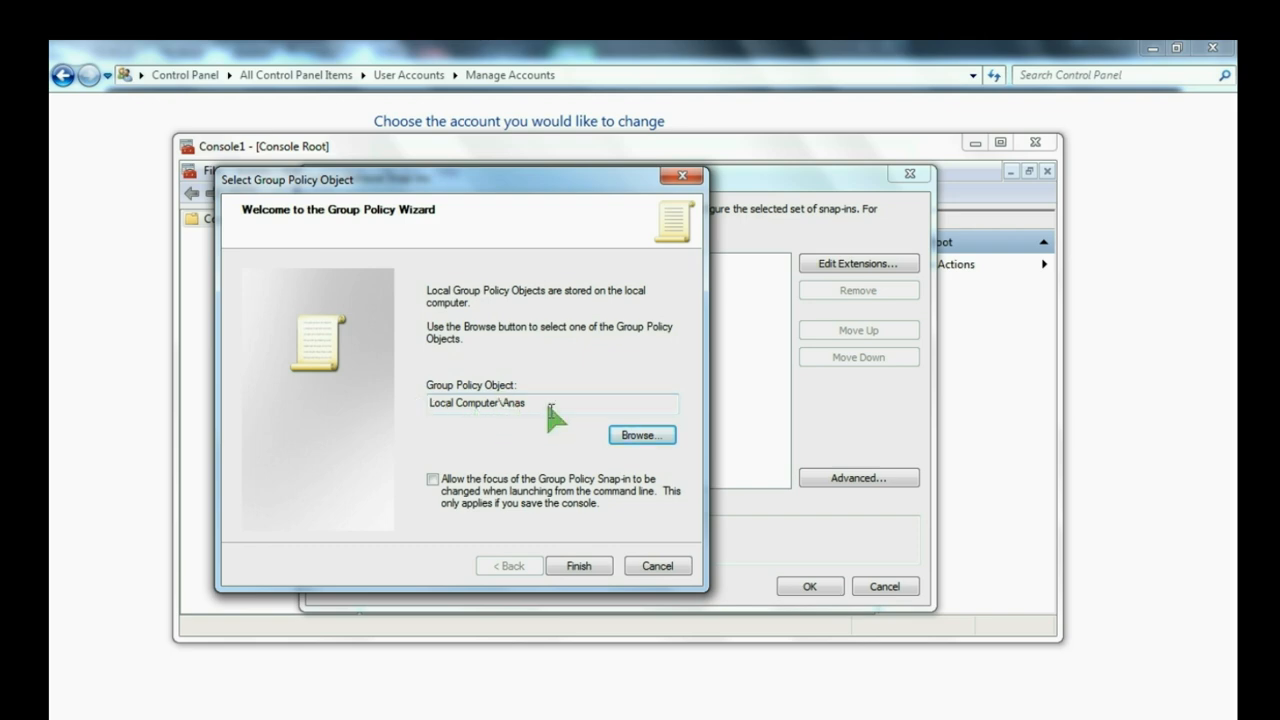
pyautogui.click(567, 563)
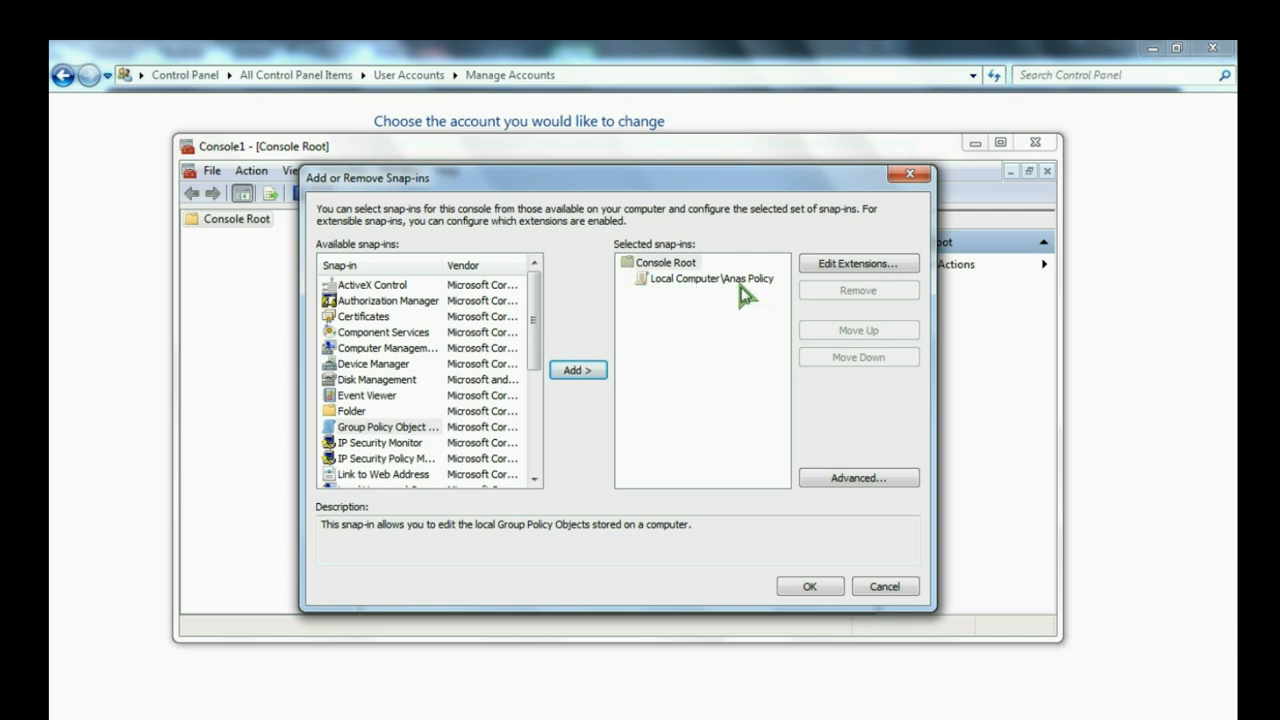
pyautogui.click(805, 586)
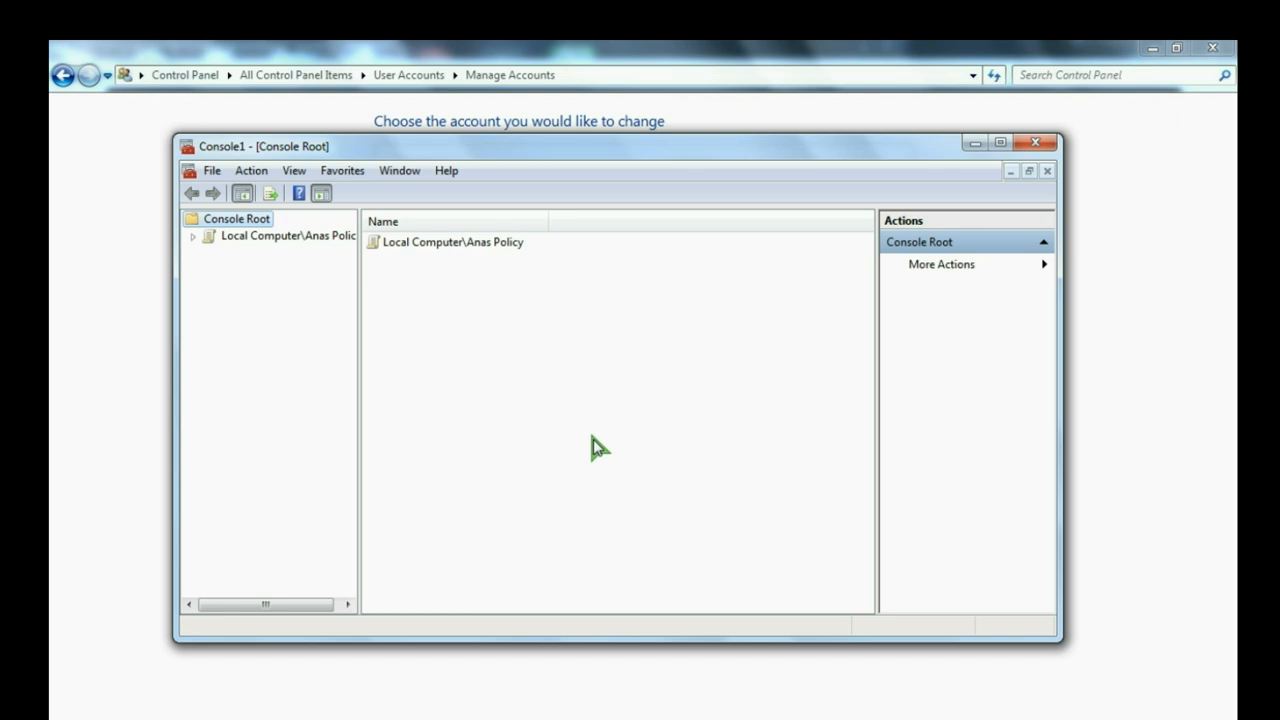
# Step: Open the new user's Local Computer policy from the Console Root
pyautogui.doubleClick(434, 249)
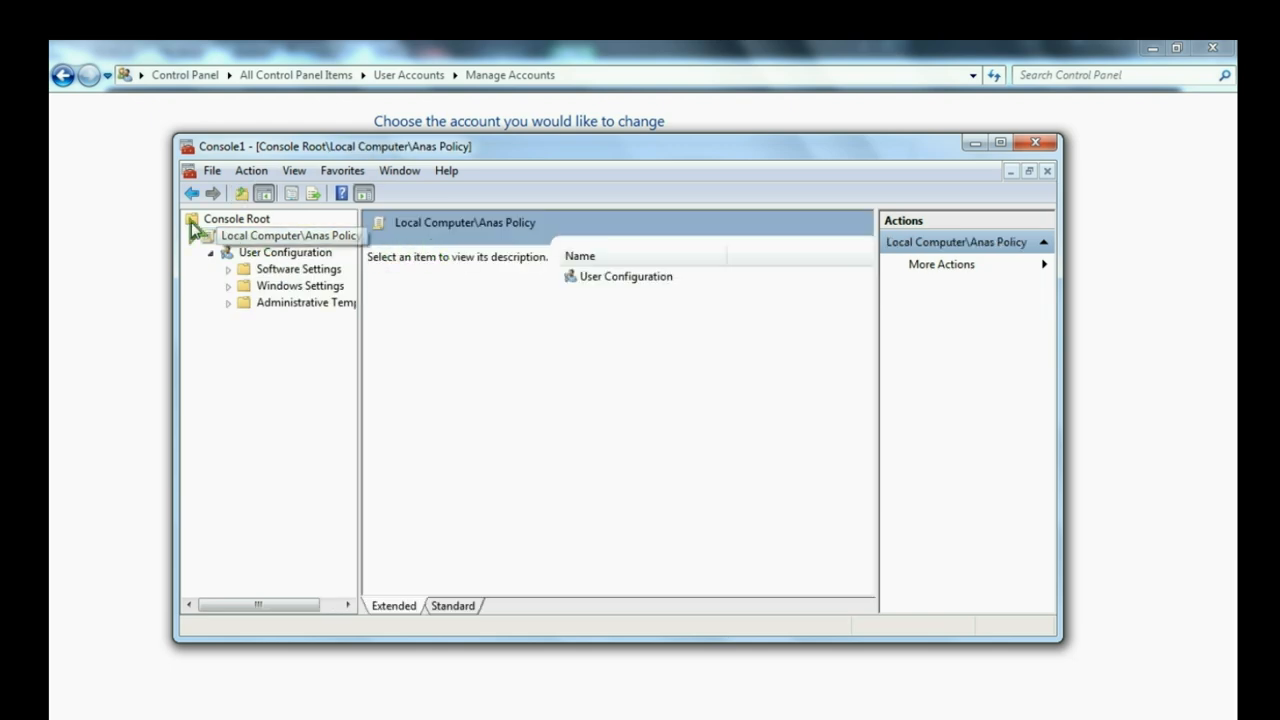
pyautogui.click(191, 193)
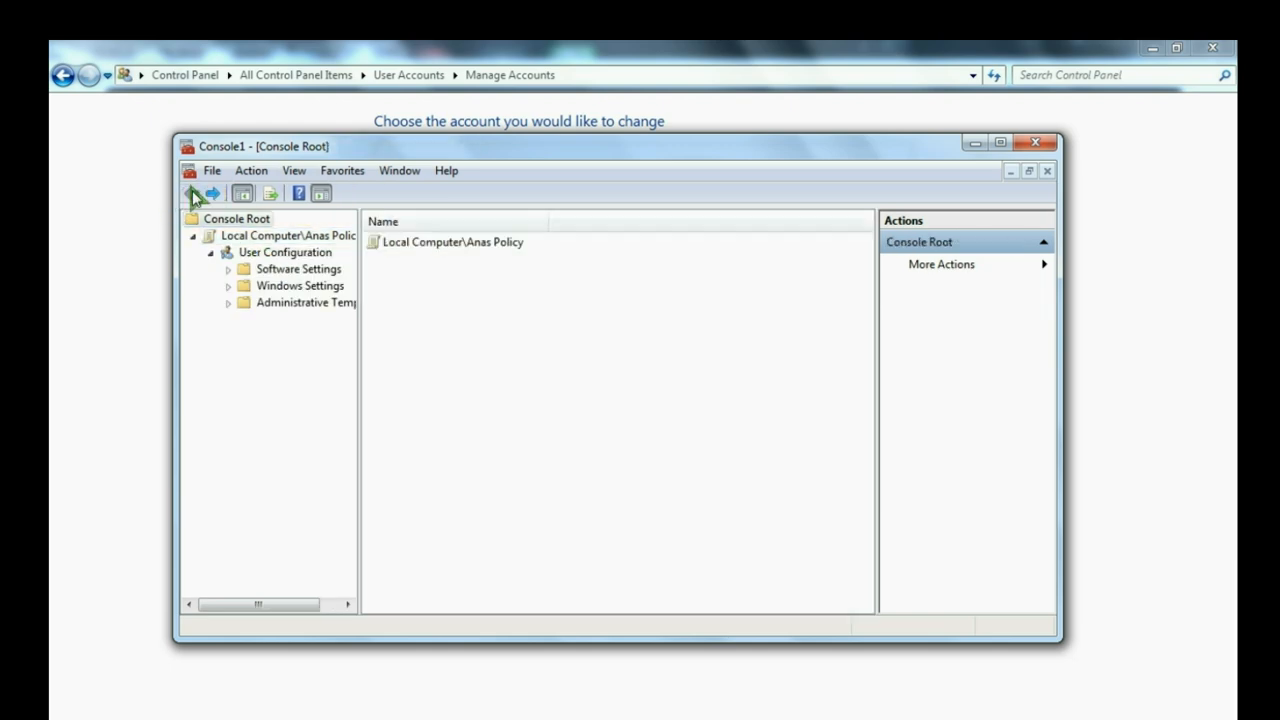
pyautogui.doubleClick(503, 252)
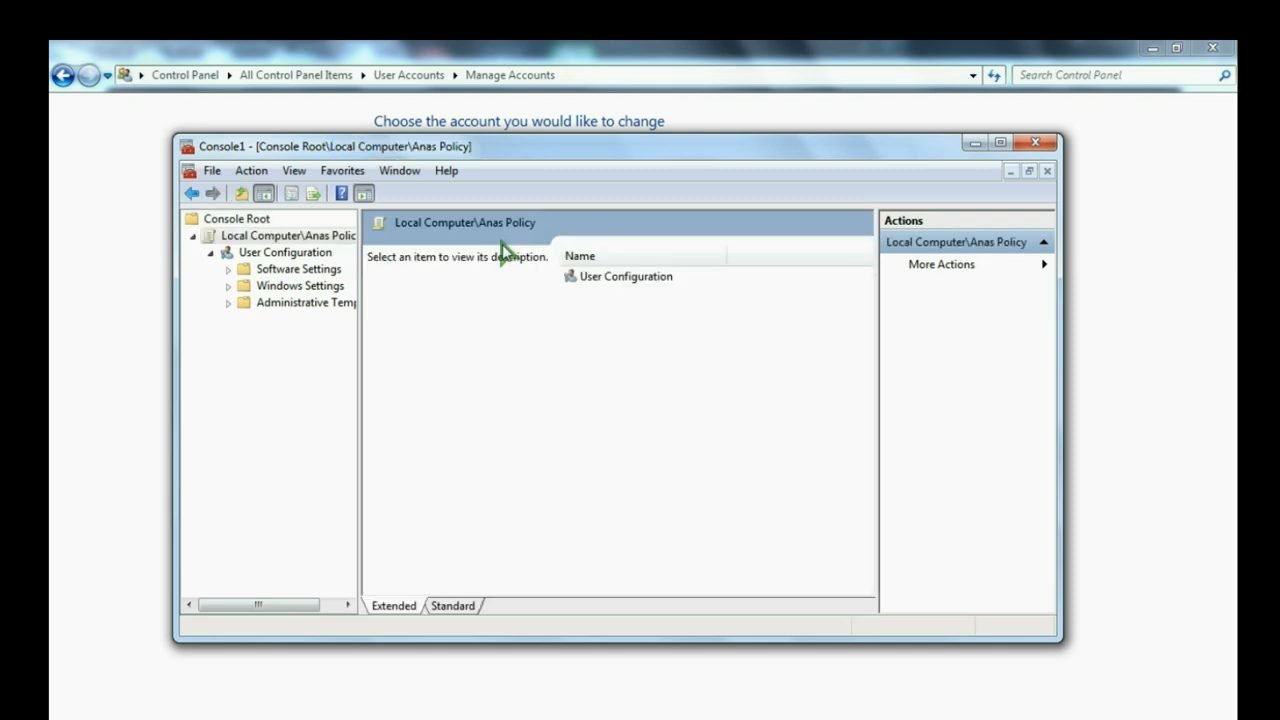
# Step: Show All Settings under the policy's Administrative Templates and maximize the console window
pyautogui.click(320, 304)
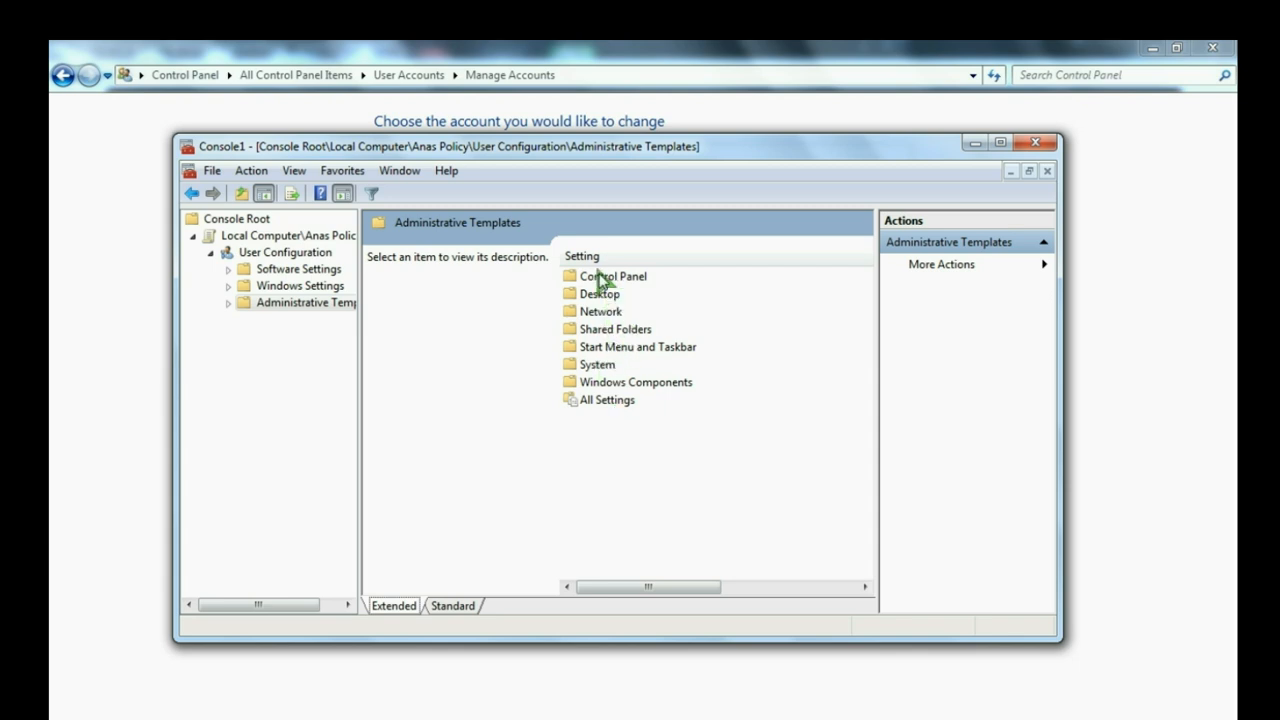
pyautogui.doubleClick(604, 400)
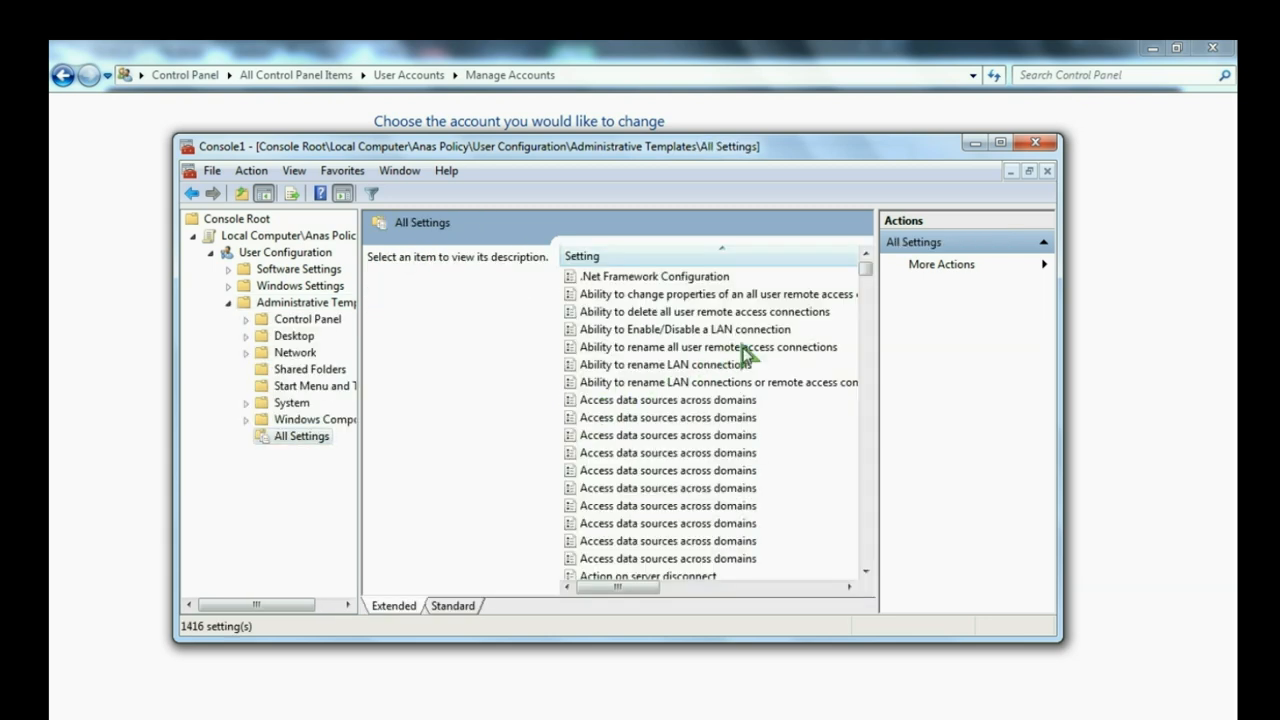
pyautogui.click(1000, 142)
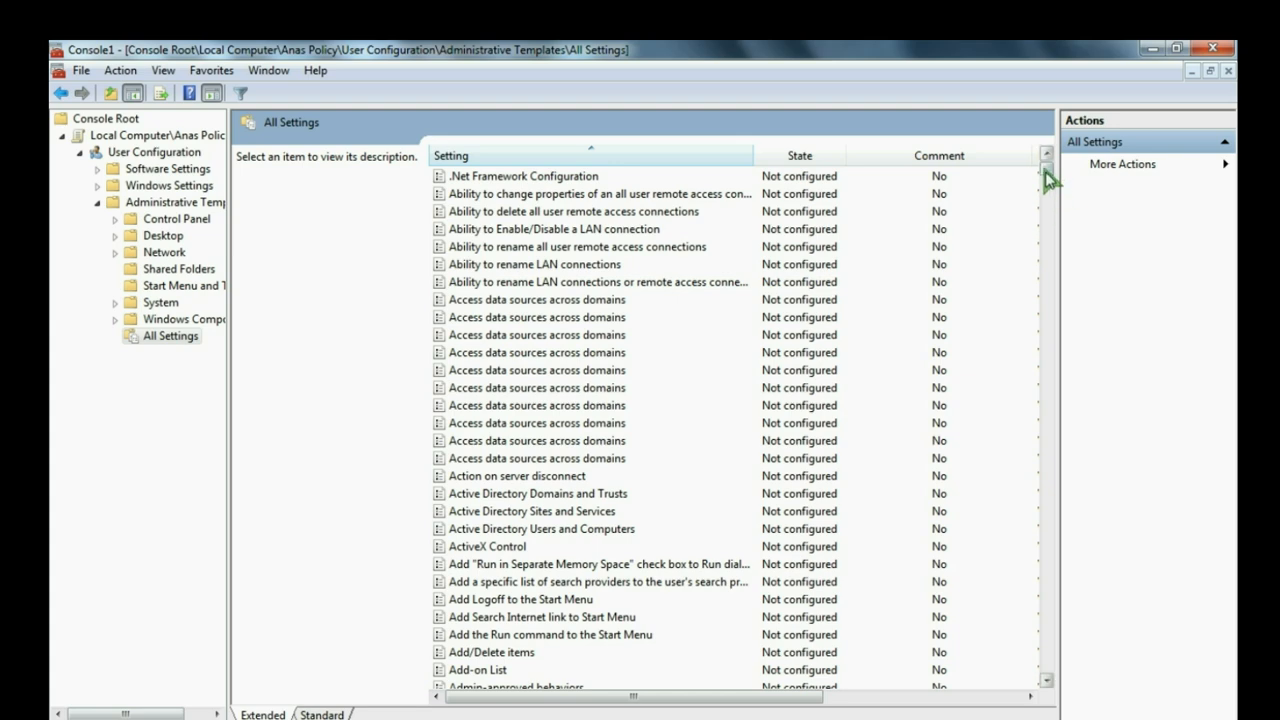
# Step: Find the setting "Prevent access to drives from My Computer" in the settings list and open it for editing
pyautogui.moveTo(1047, 175); pyautogui.dragTo(1047, 195)
pyautogui.moveTo(1048, 252); pyautogui.dragTo(1062, 455)
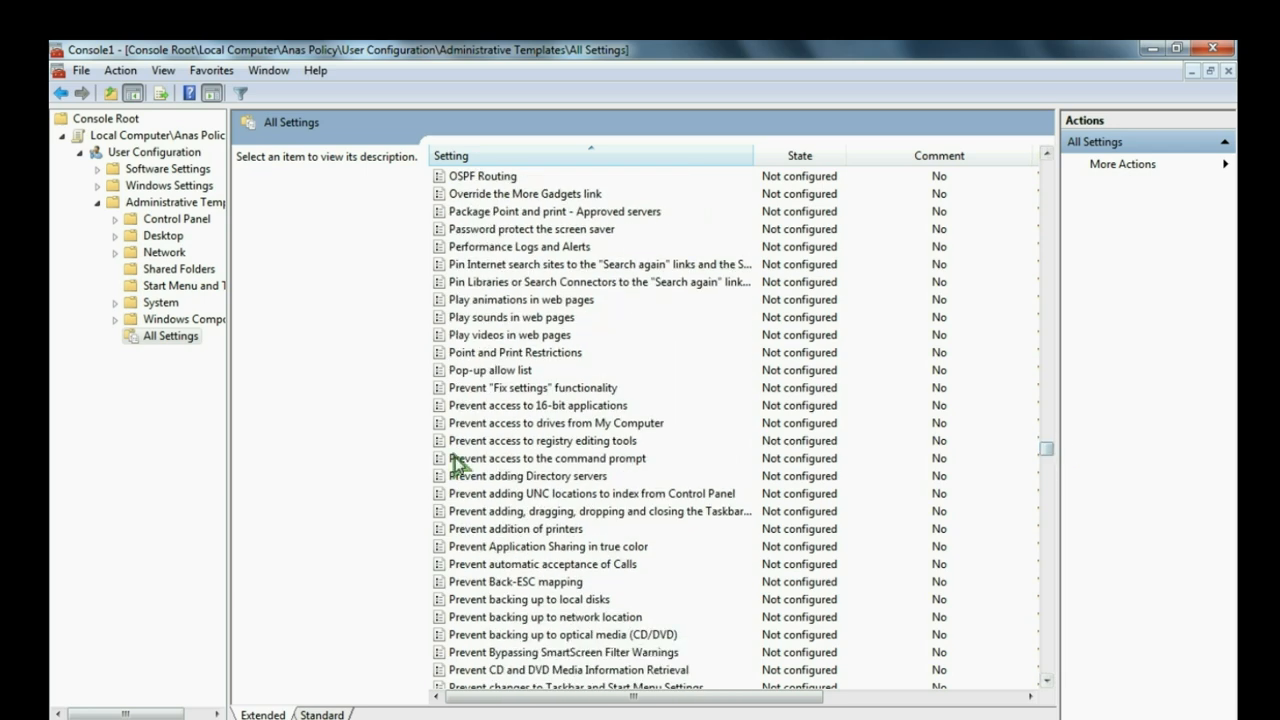
pyautogui.click(509, 425)
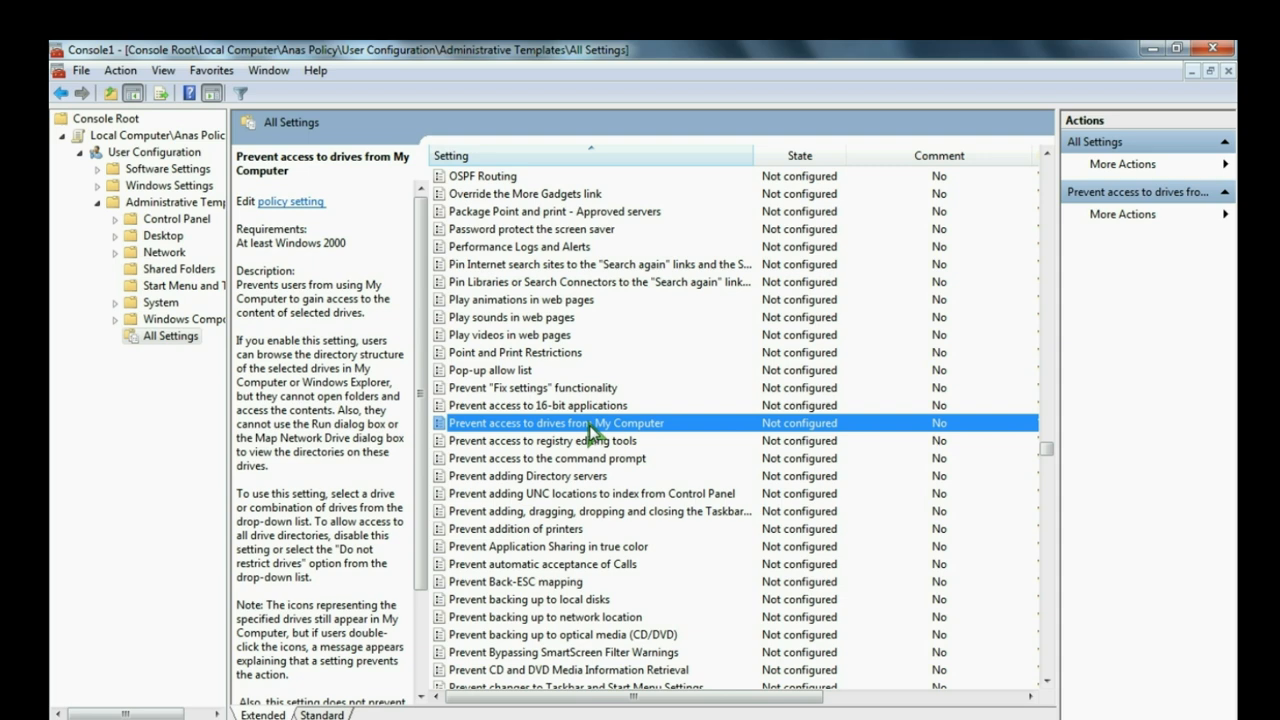
pyautogui.click(865, 213)
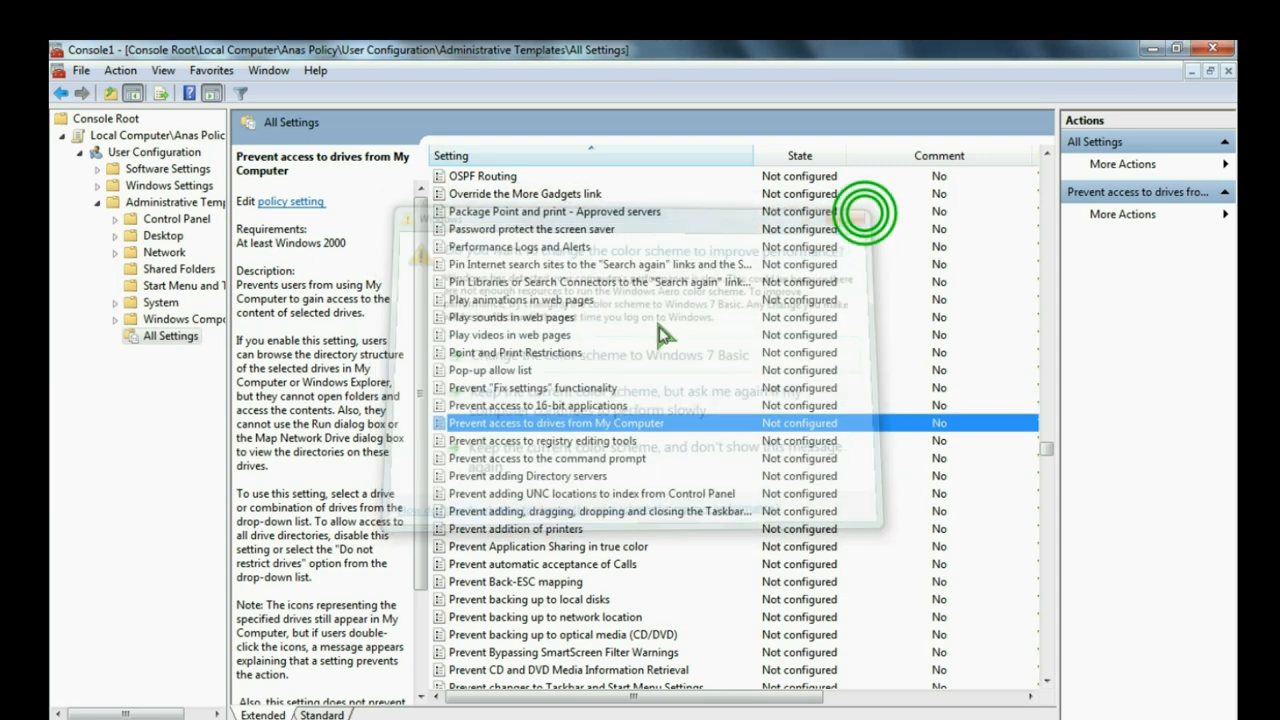
pyautogui.rightClick(612, 425)
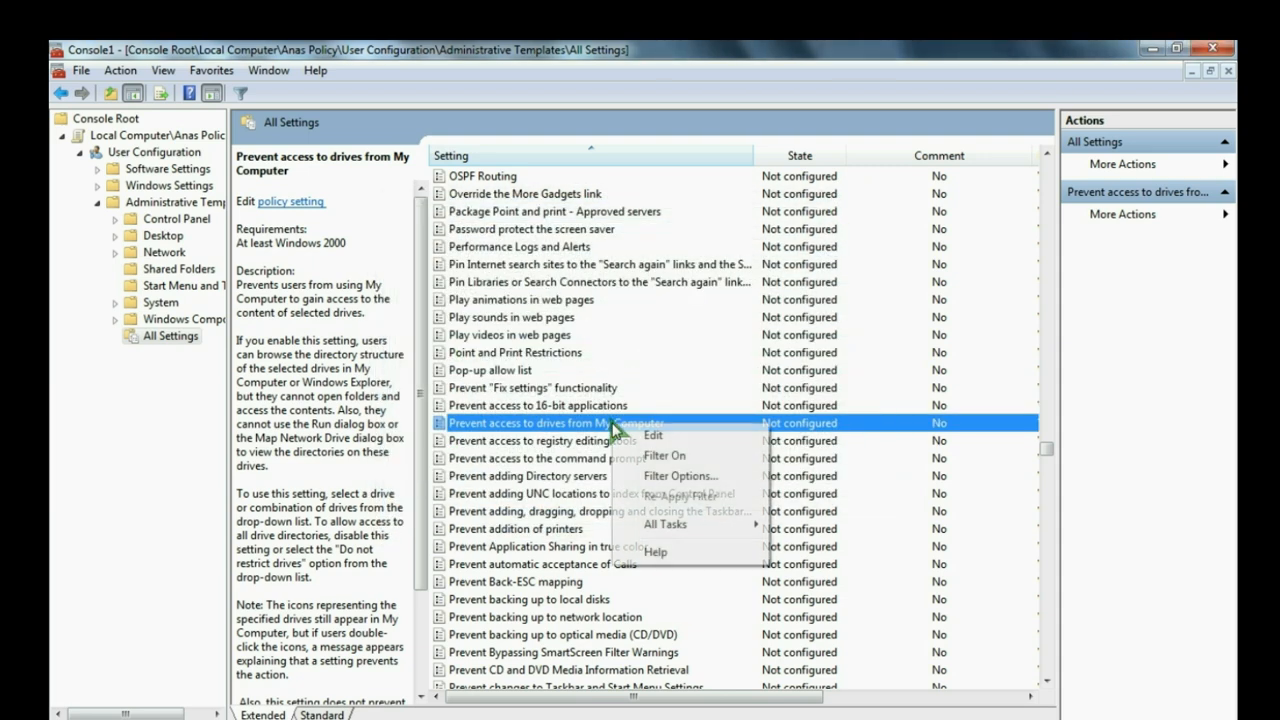
pyautogui.click(706, 437)
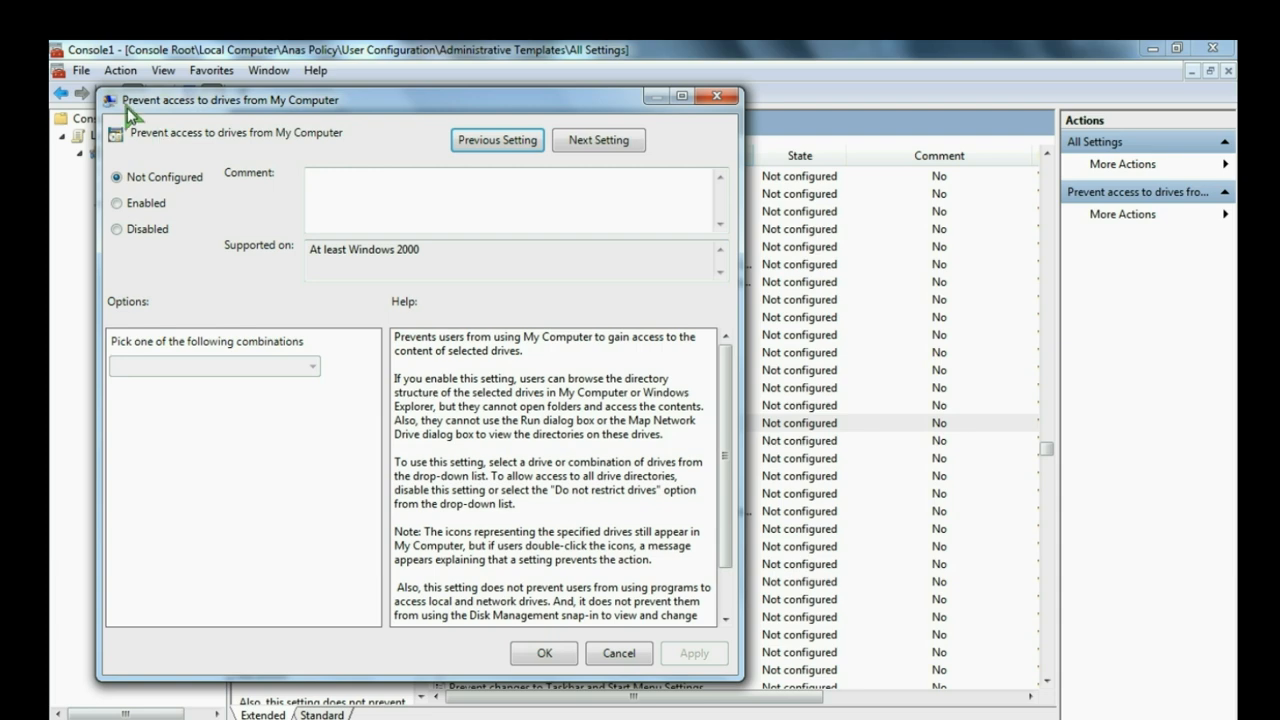
# Step: Enable the drive access policy with the option "Restrict C drive only" and apply it
pyautogui.moveTo(430, 107); pyautogui.dragTo(455, 66)
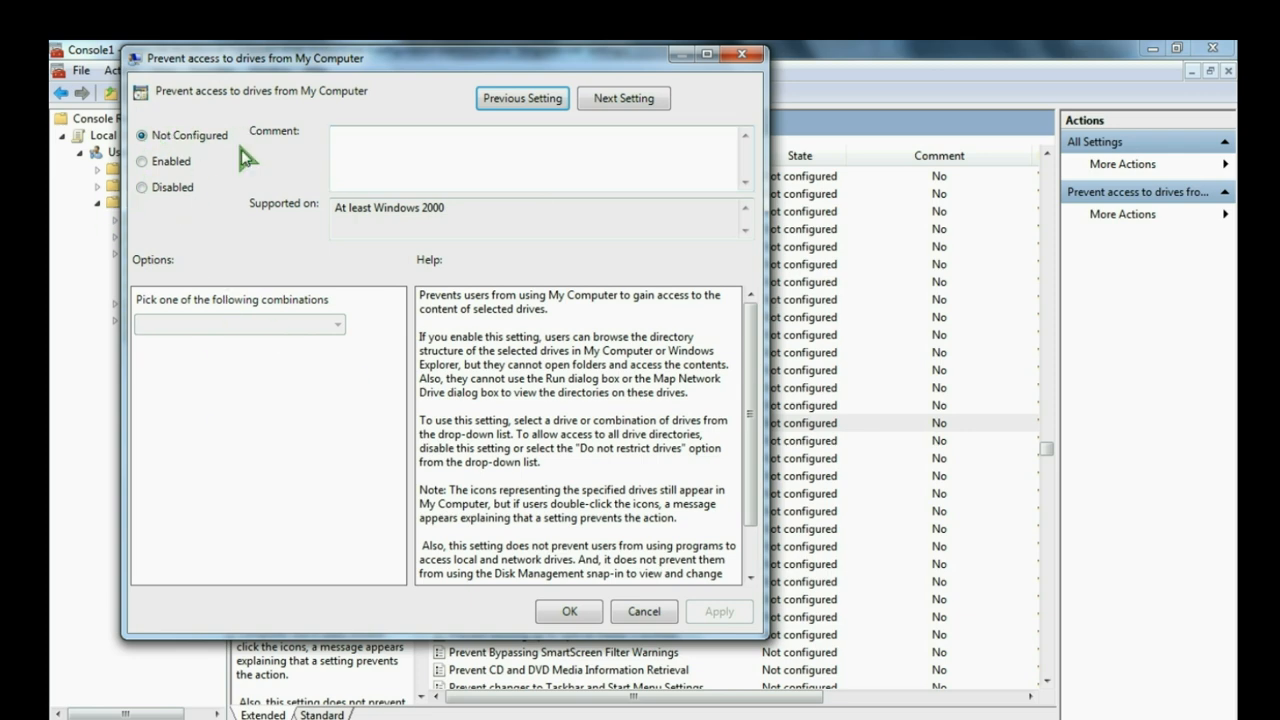
pyautogui.click(147, 164)
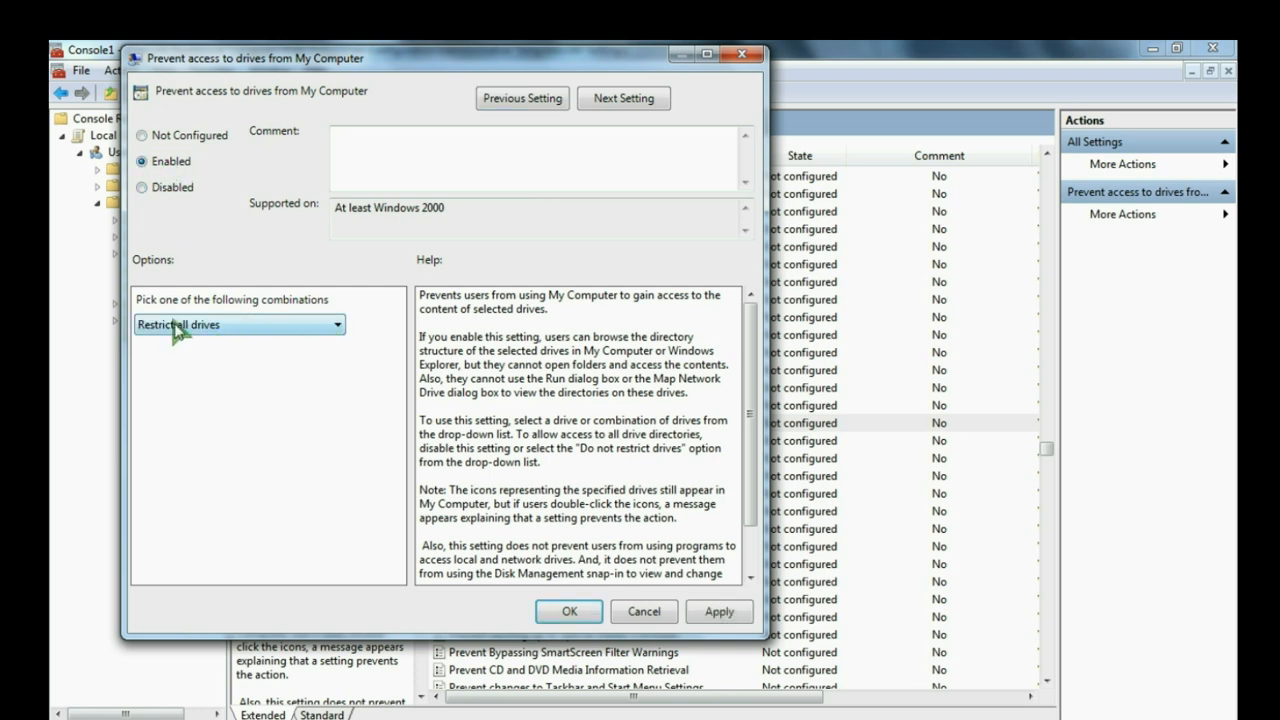
pyautogui.click(337, 325)
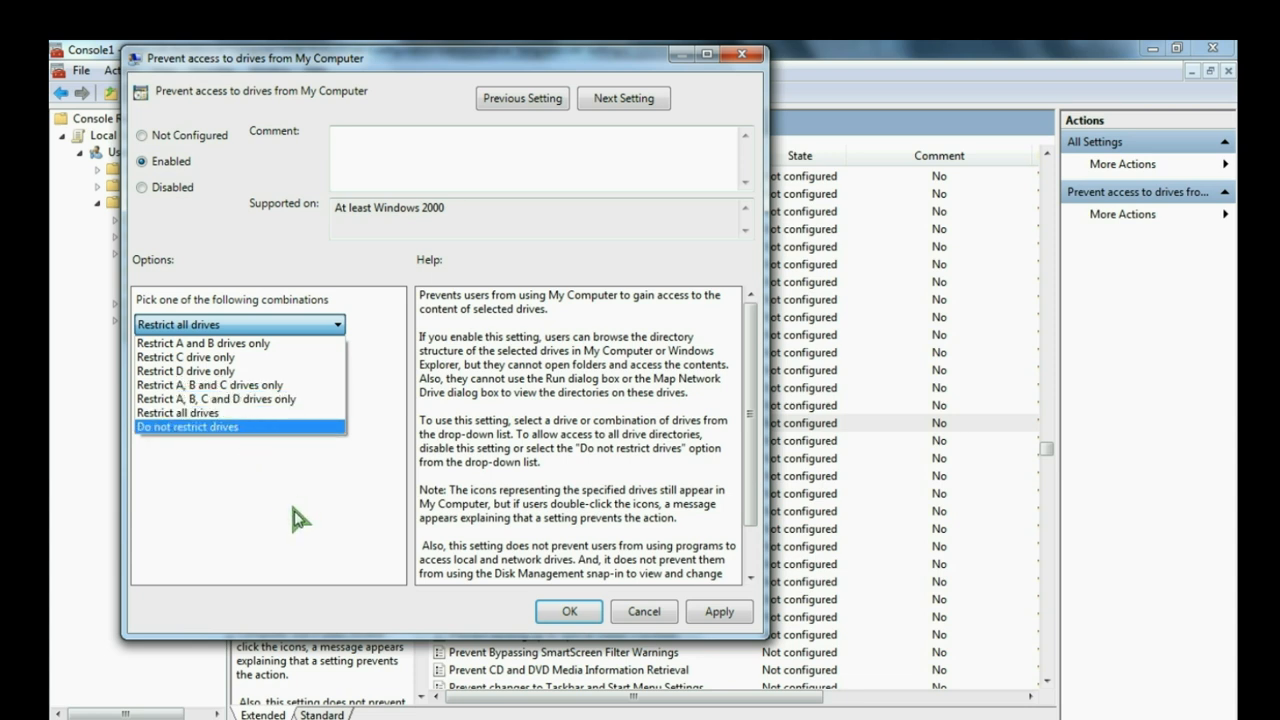
pyautogui.click(203, 358)
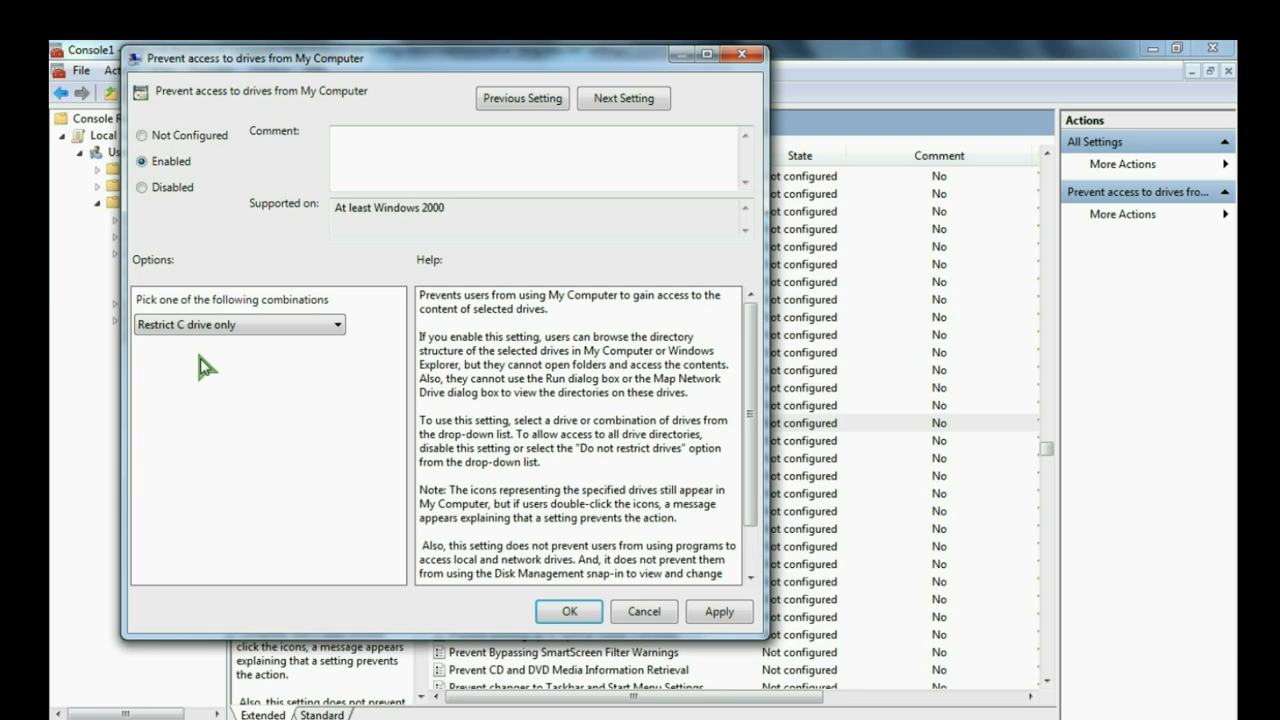
pyautogui.click(718, 612)
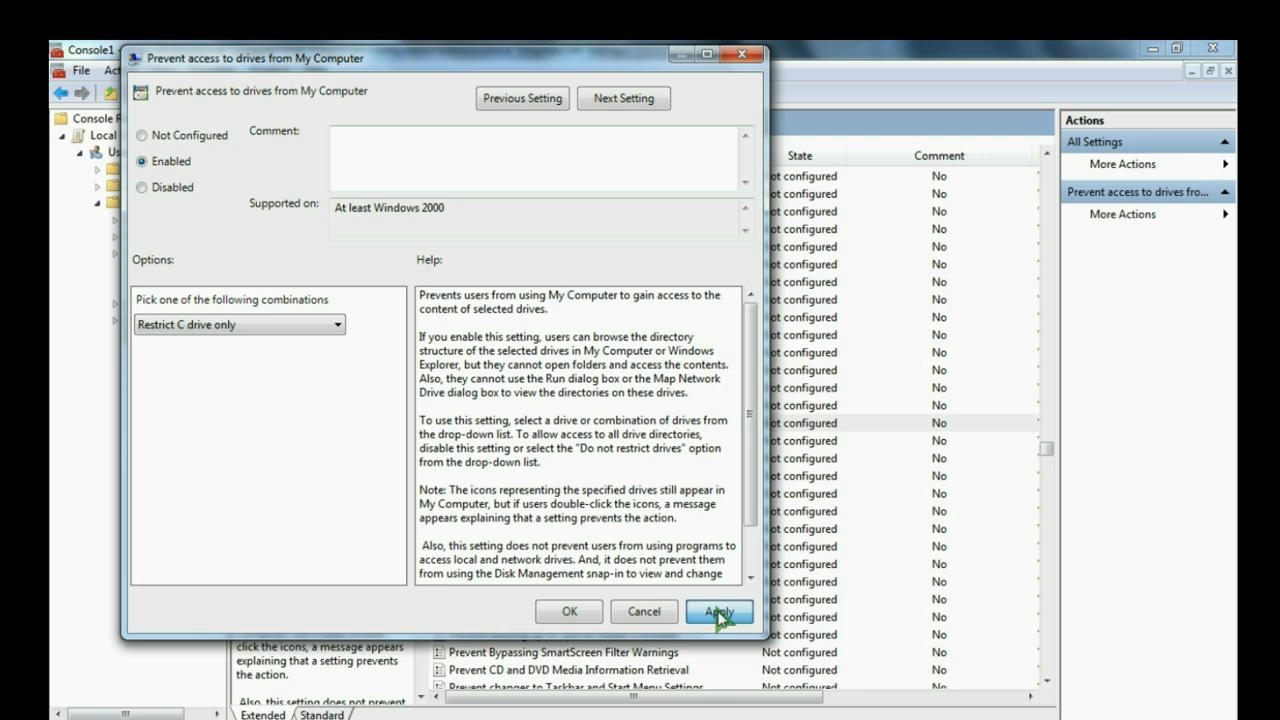
pyautogui.click(560, 612)
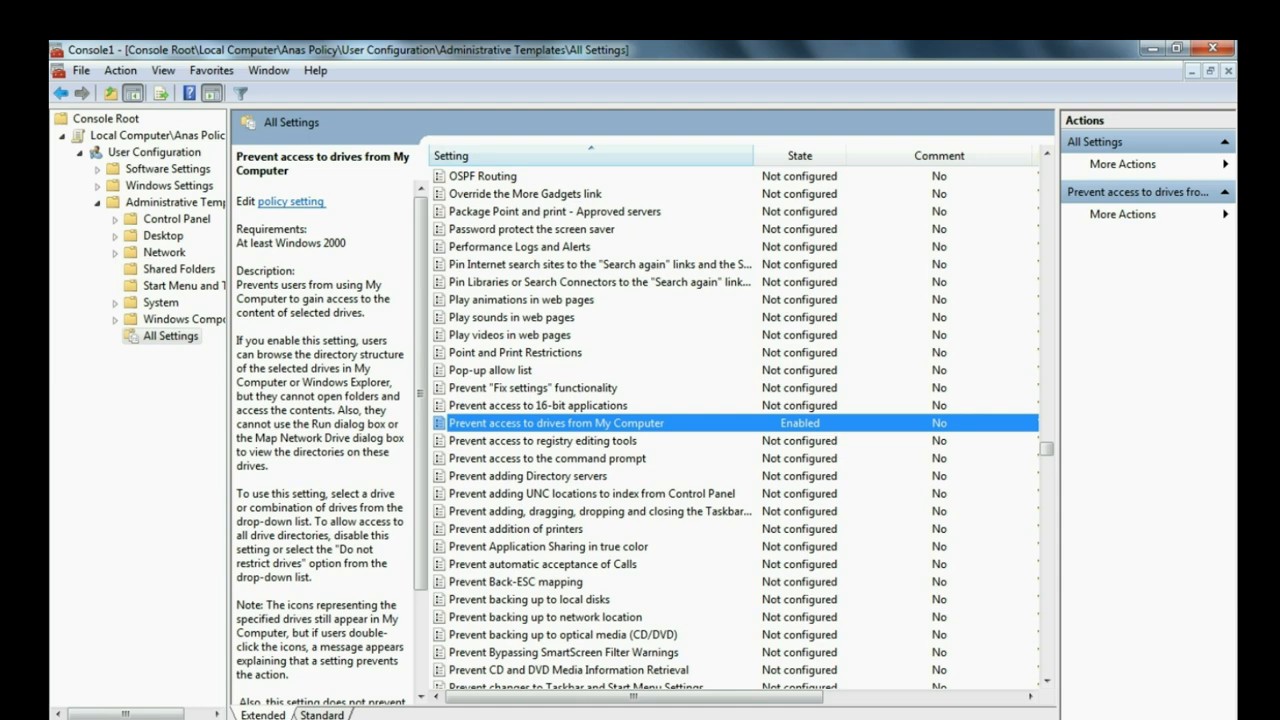
pyautogui.press('super')
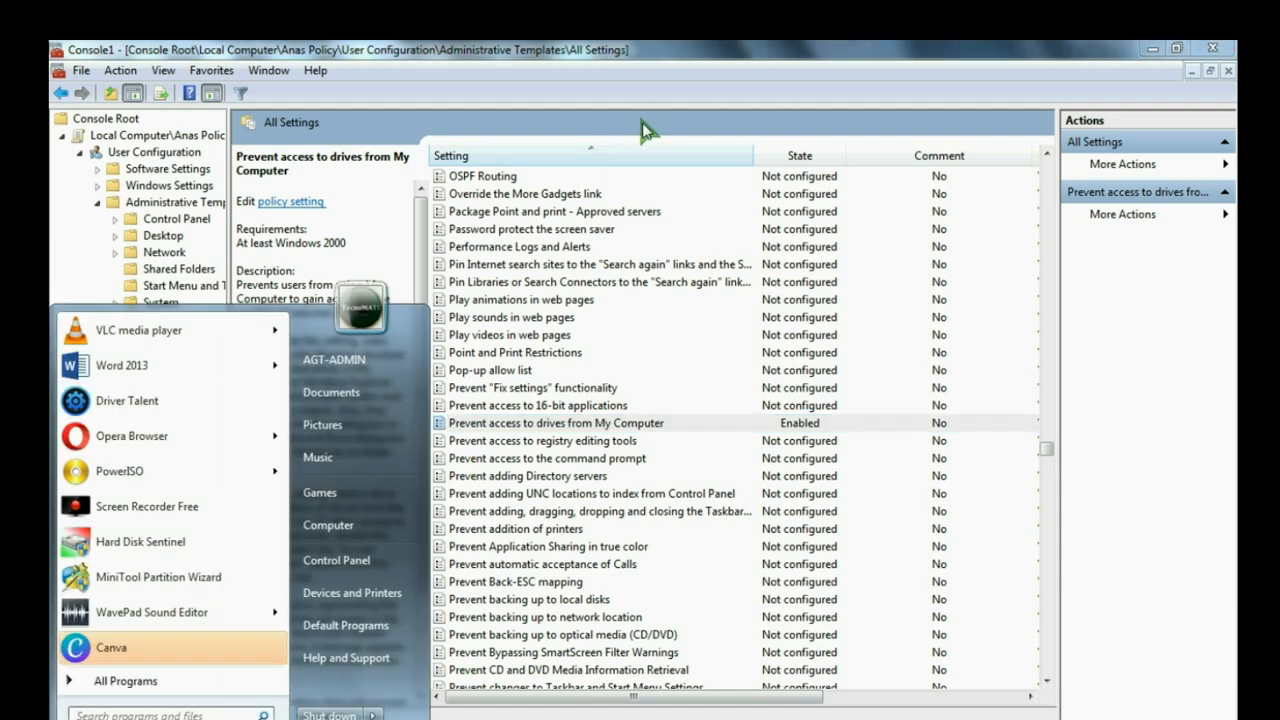
pyautogui.press('Escape')
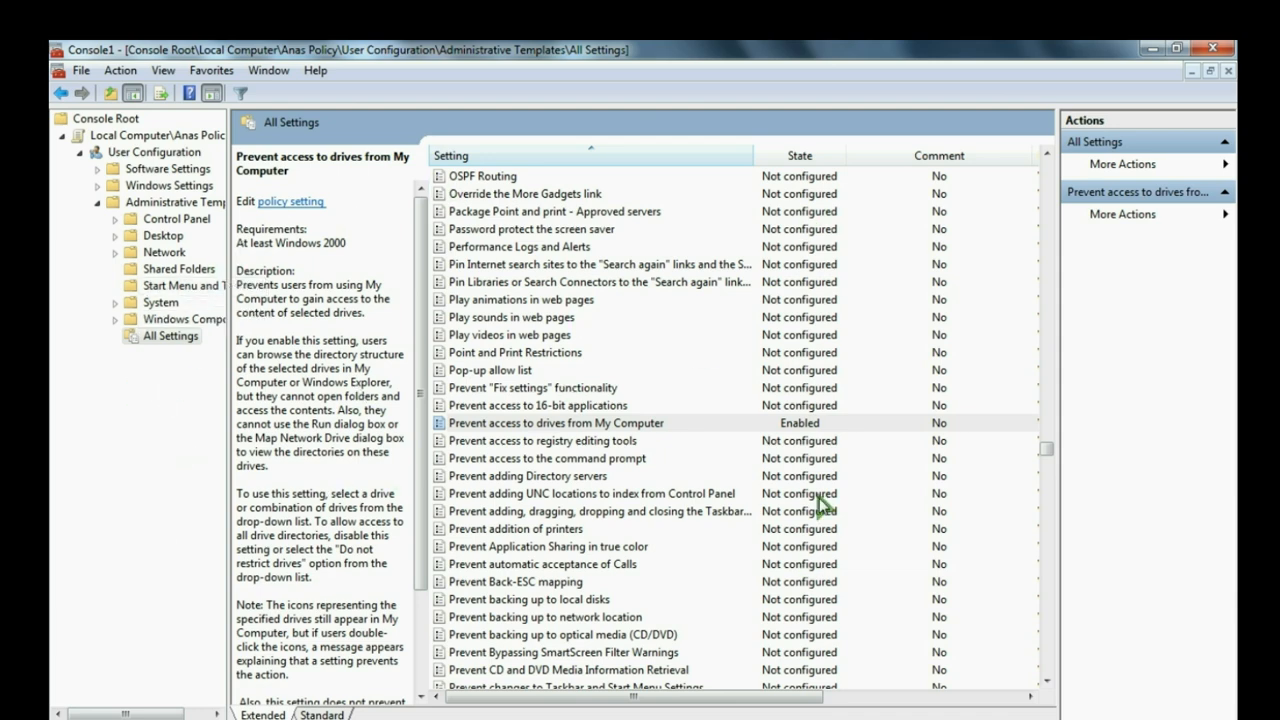
# Step: Close the console and save its settings in Documents as "Policy for" followed by the standard user's name
pyautogui.doubleClick(957, 58)
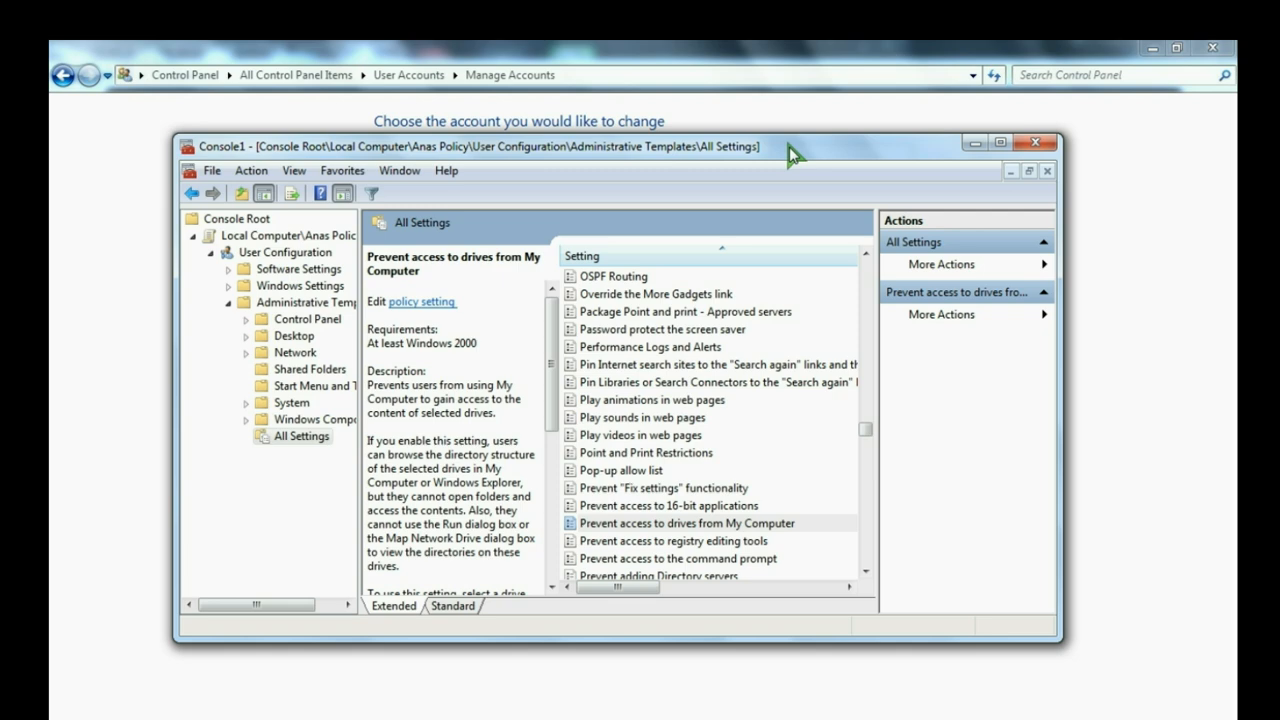
pyautogui.click(1033, 144)
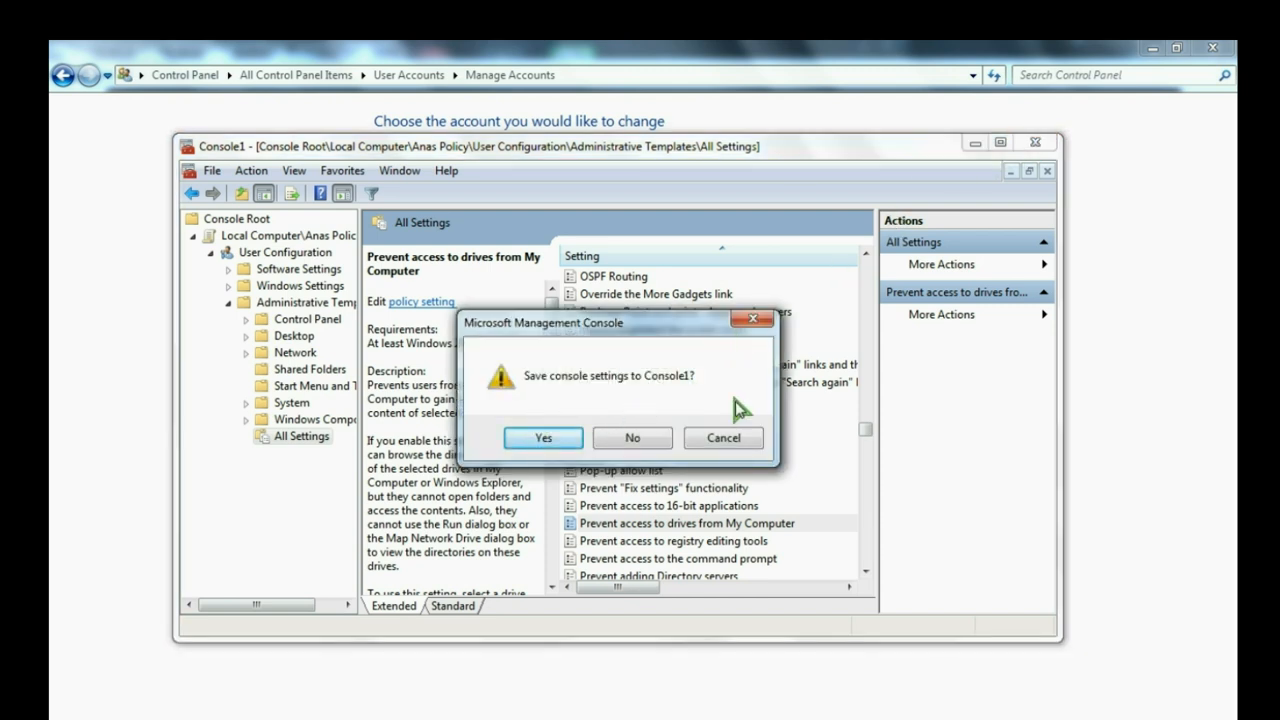
pyautogui.click(552, 439)
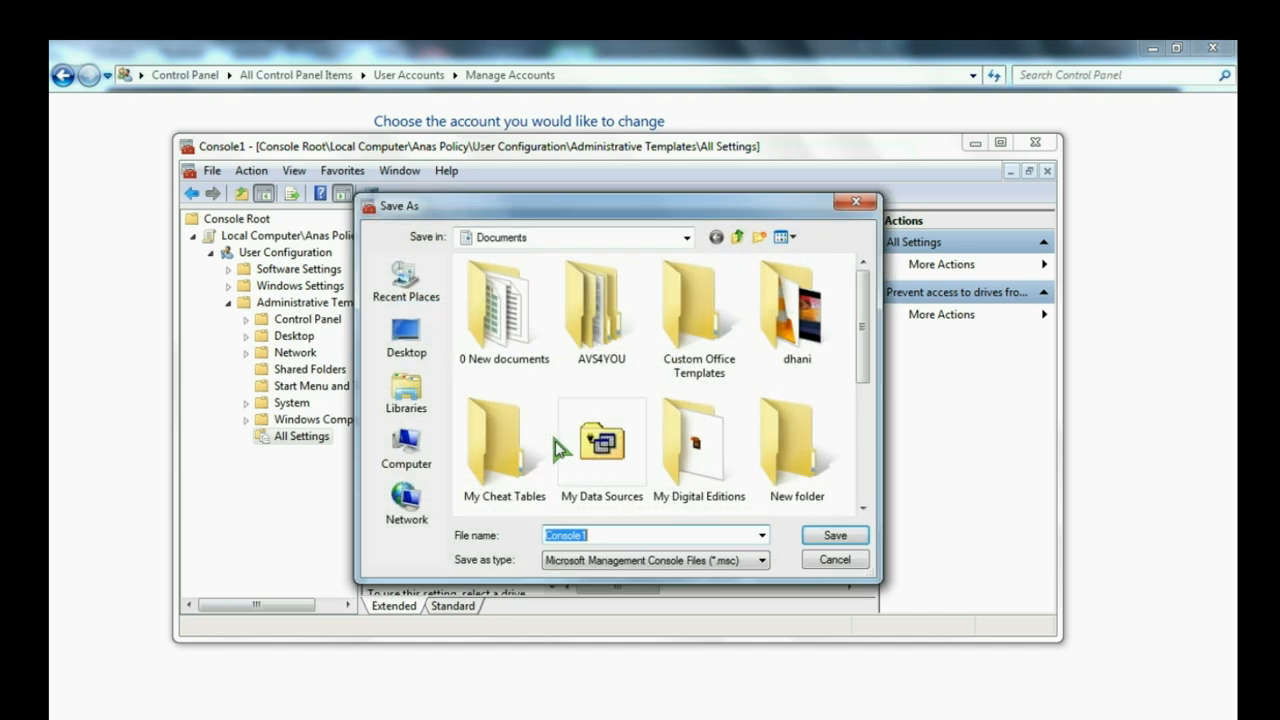
pyautogui.moveTo(653, 537); pyautogui.dragTo(463, 535)
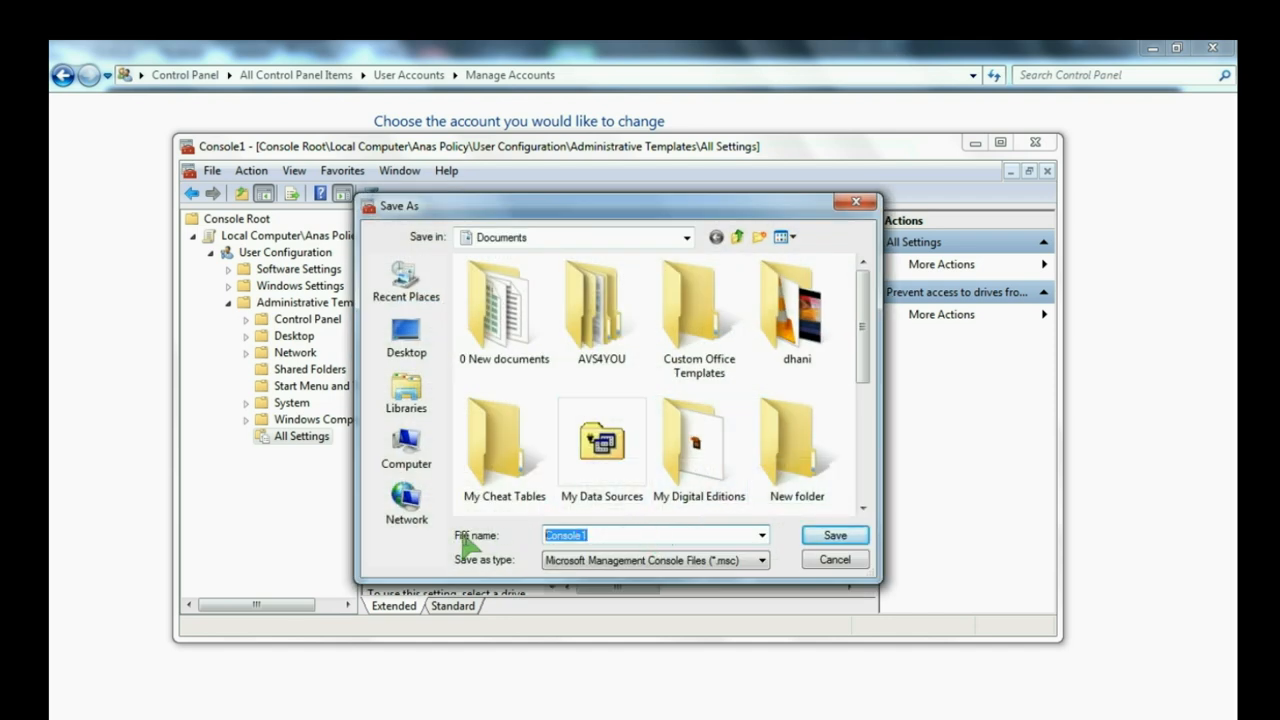
pyautogui.write('Policy f')
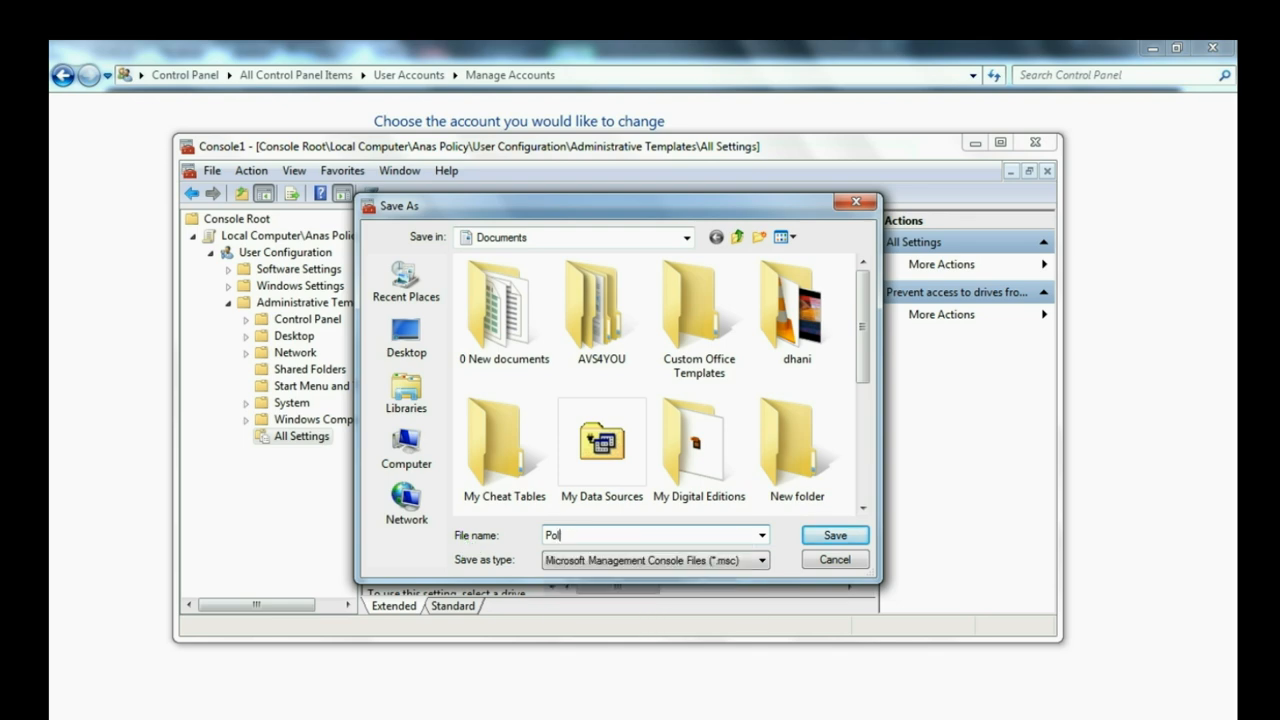
pyautogui.write('or Anas')
pyautogui.click(838, 538)
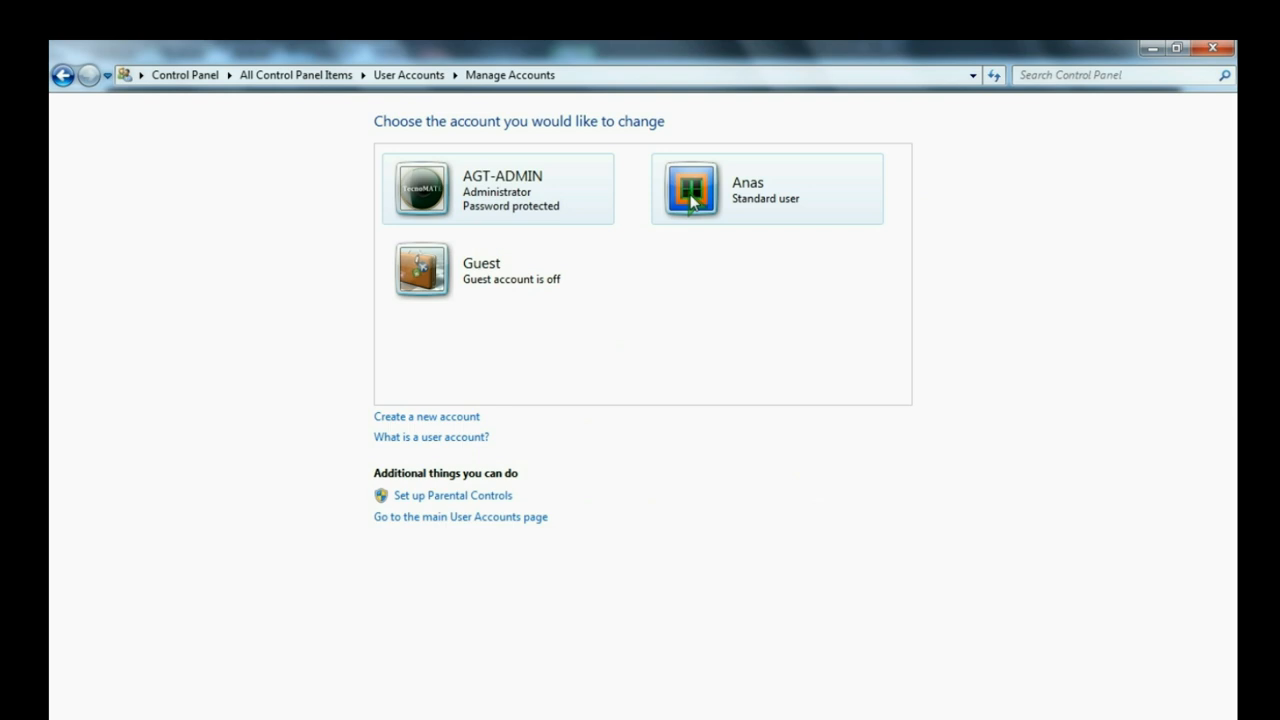
# Step: Switch from the administrator session to the new standard user's account
pyautogui.press('super')
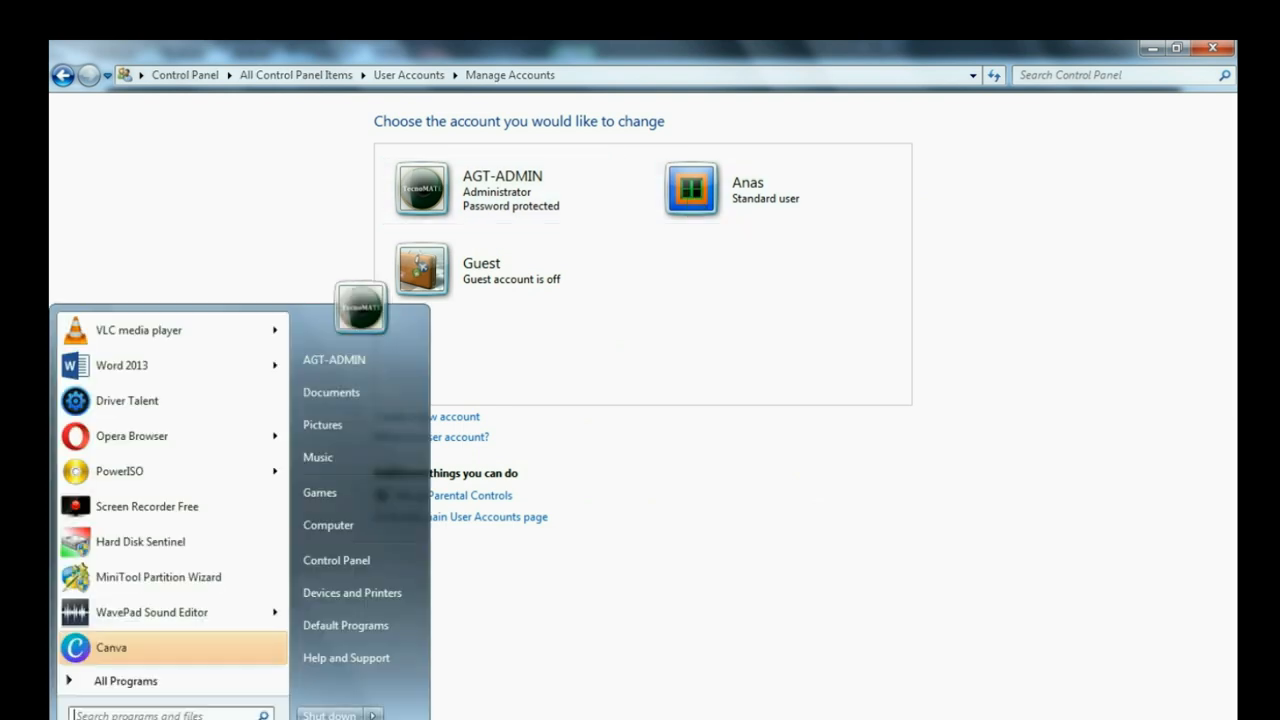
pyautogui.moveTo(375, 715)
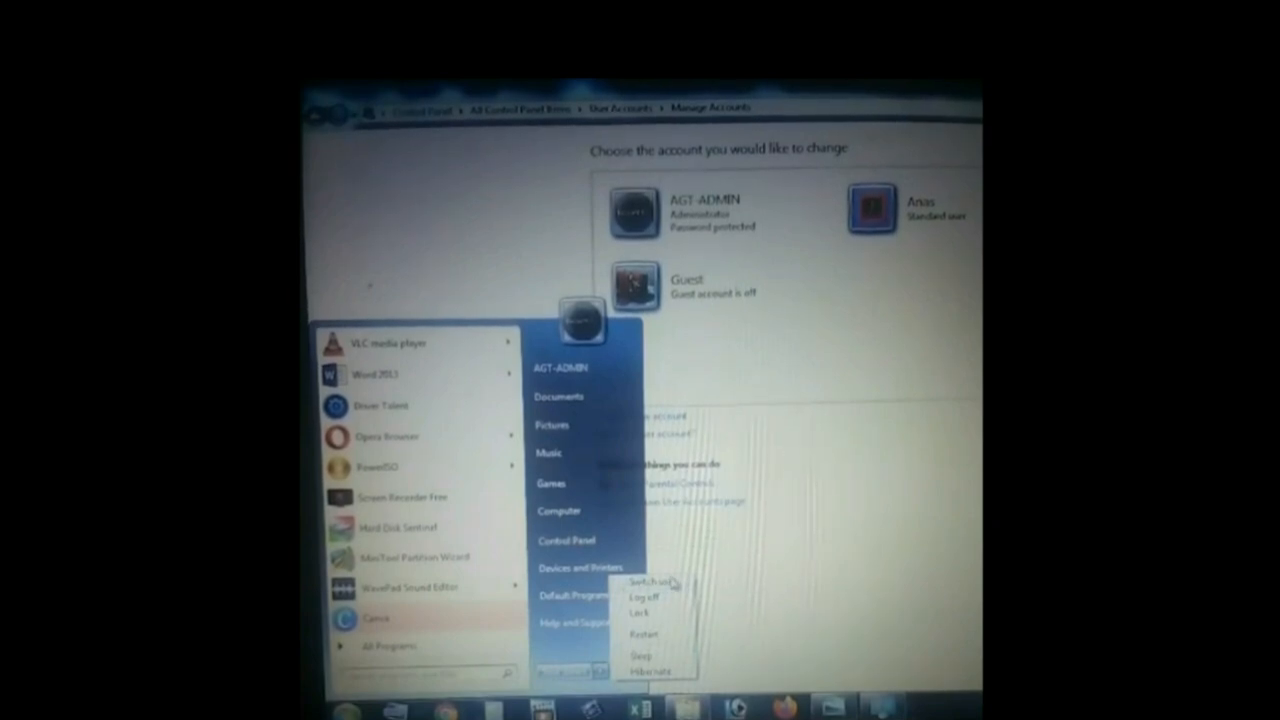
pyautogui.click(650, 582)
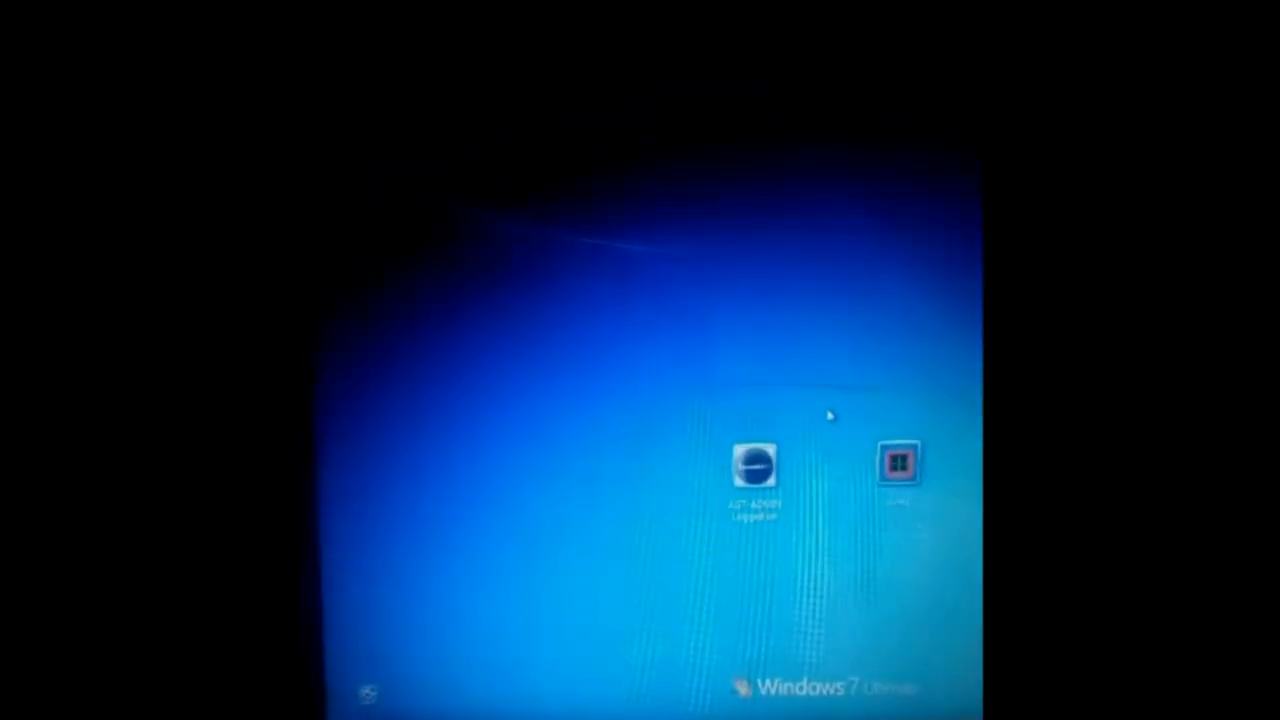
pyautogui.click(899, 462)
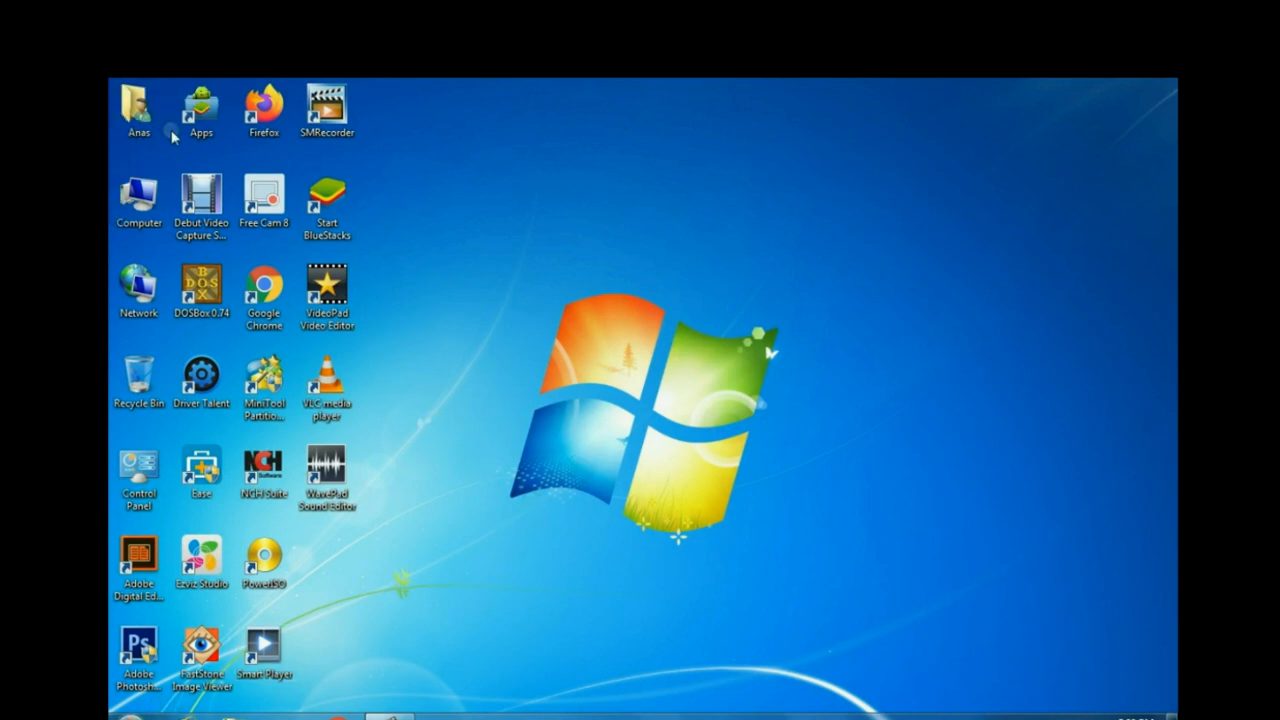
# Step: Check the standard user's personal folder, close it, and open Computer to view the hard disk drives
pyautogui.doubleClick(138, 118)
pyautogui.click(1171, 84)
pyautogui.click(128, 714)
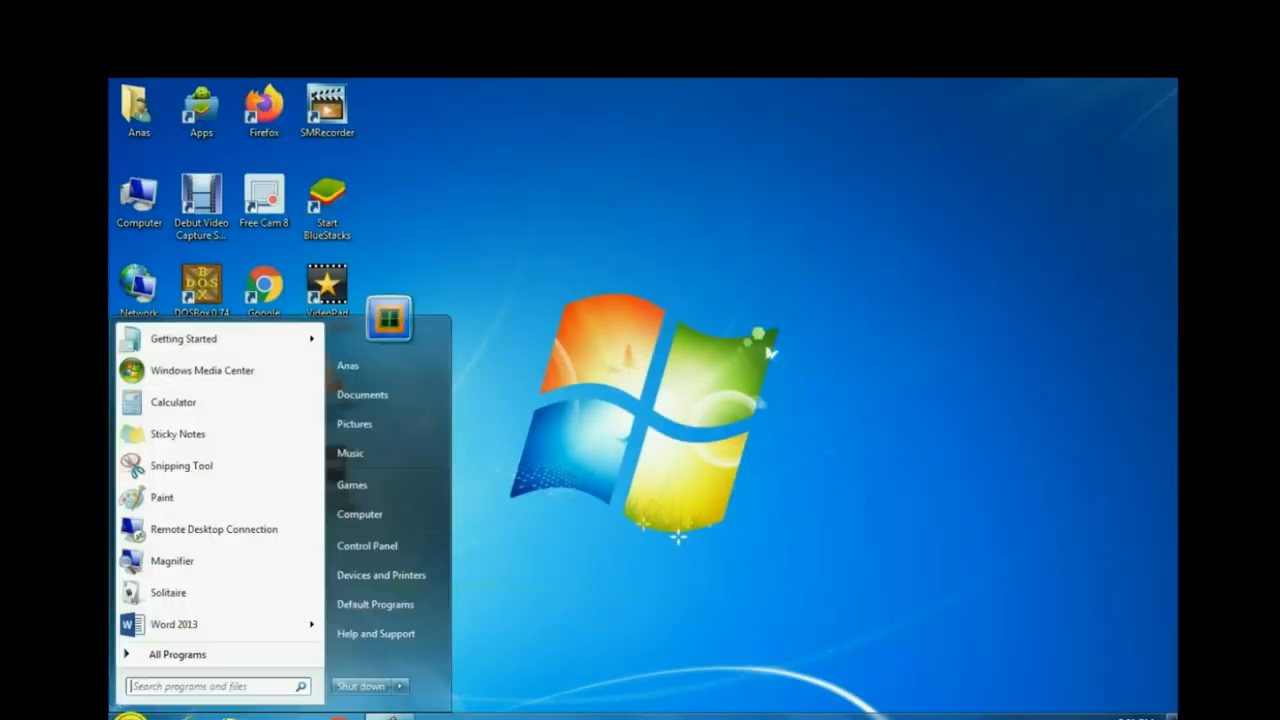
pyautogui.click(405, 514)
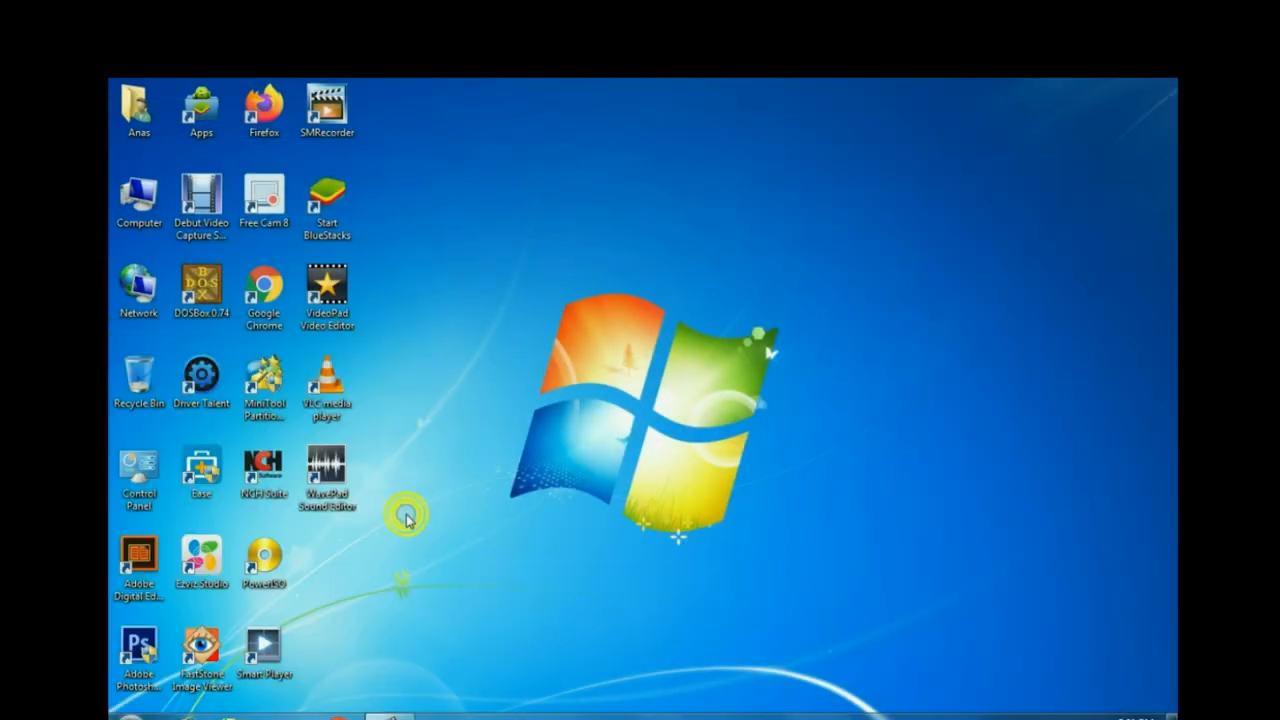
pyautogui.click(389, 203)
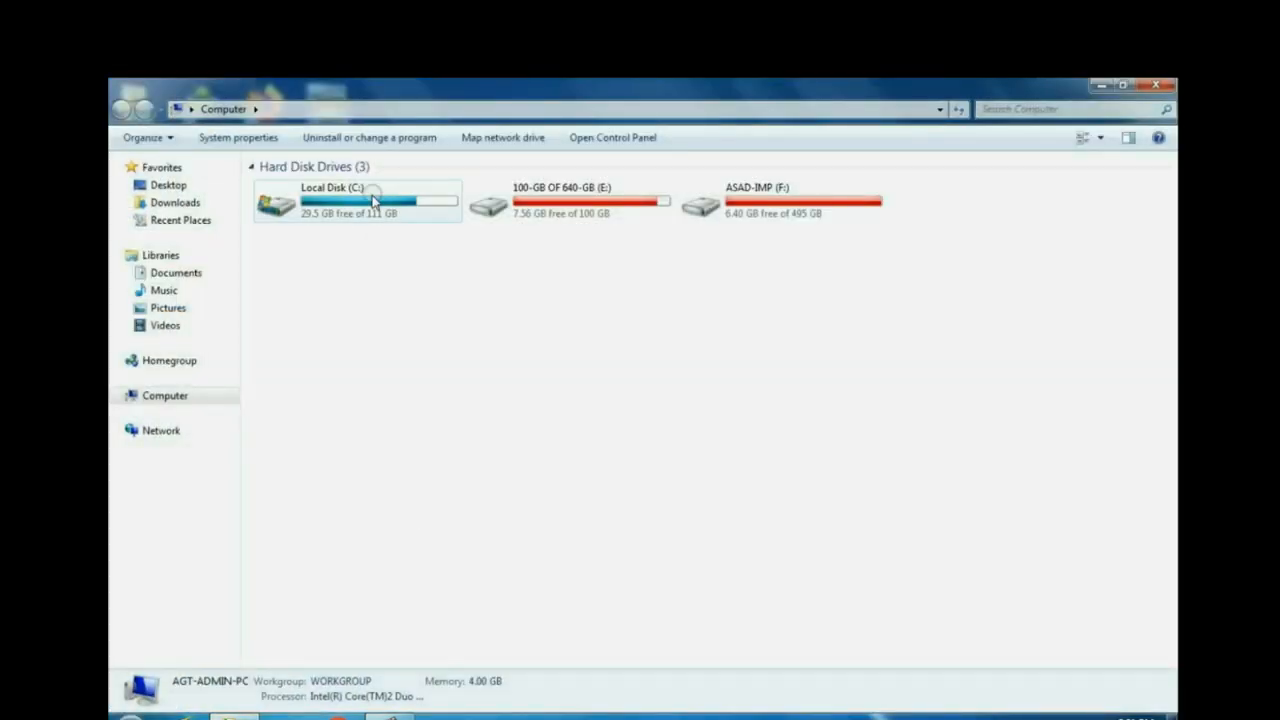
pyautogui.click(708, 195)
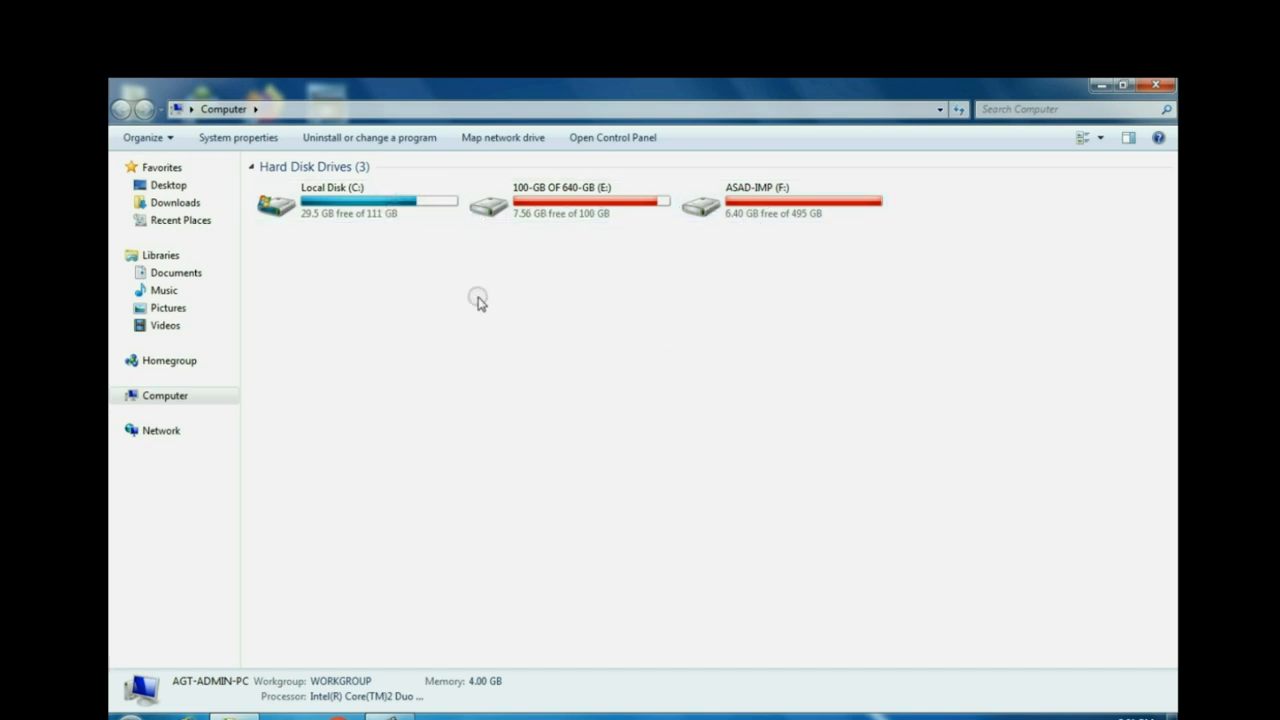
# Step: Open the E: and F: drives in turn to test access, returning to Computer after each
pyautogui.click(603, 203)
pyautogui.rightClick(602, 201)
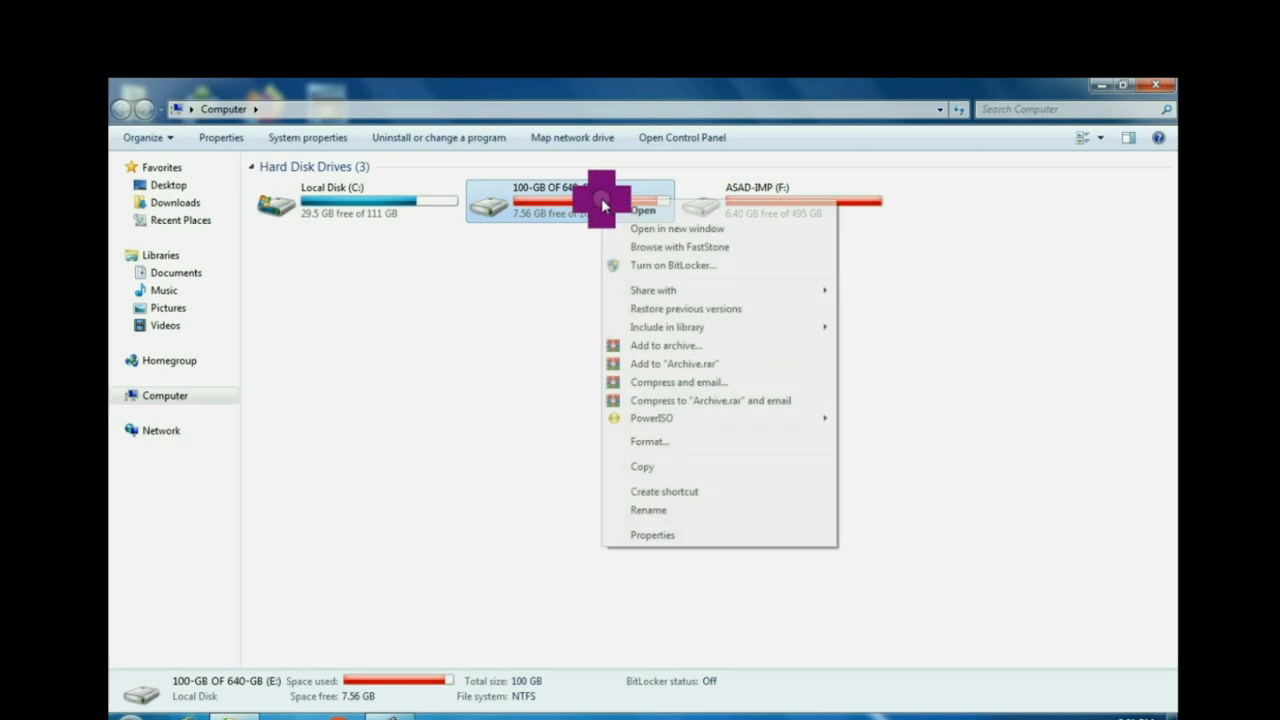
pyautogui.click(665, 212)
pyautogui.click(120, 109)
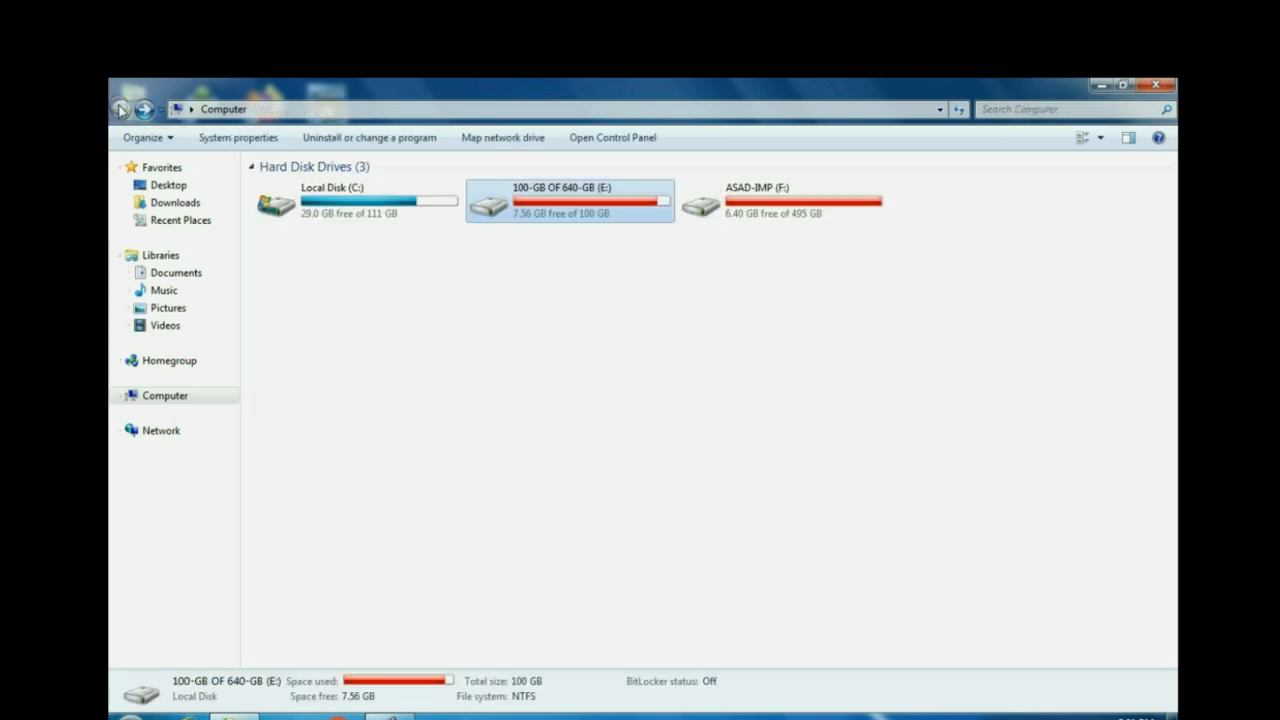
pyautogui.click(750, 212)
pyautogui.rightClick(757, 204)
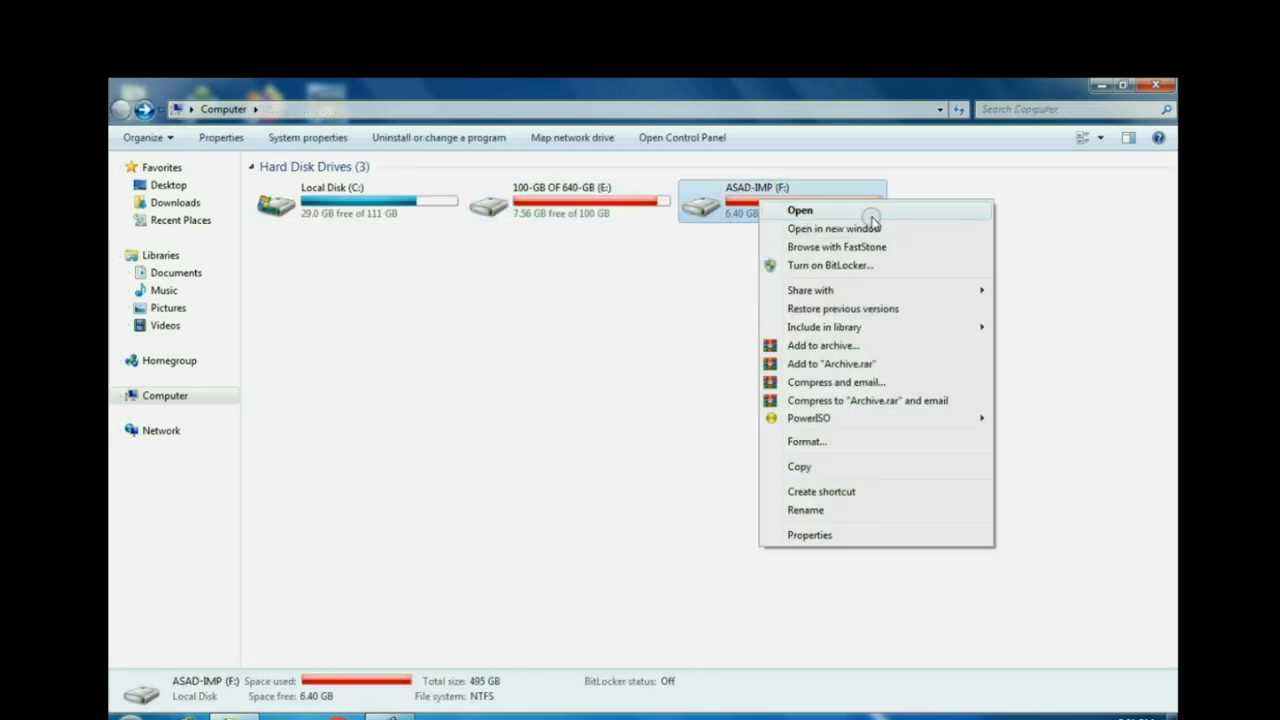
pyautogui.click(877, 212)
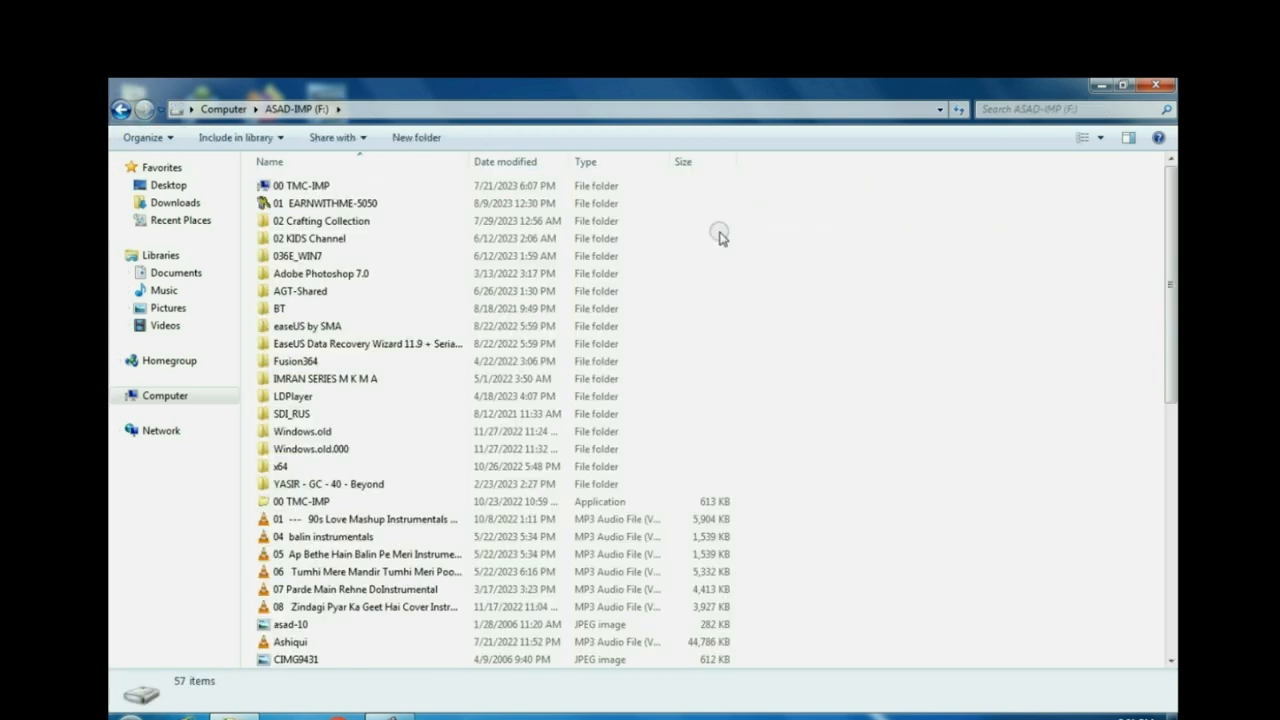
pyautogui.click(127, 110)
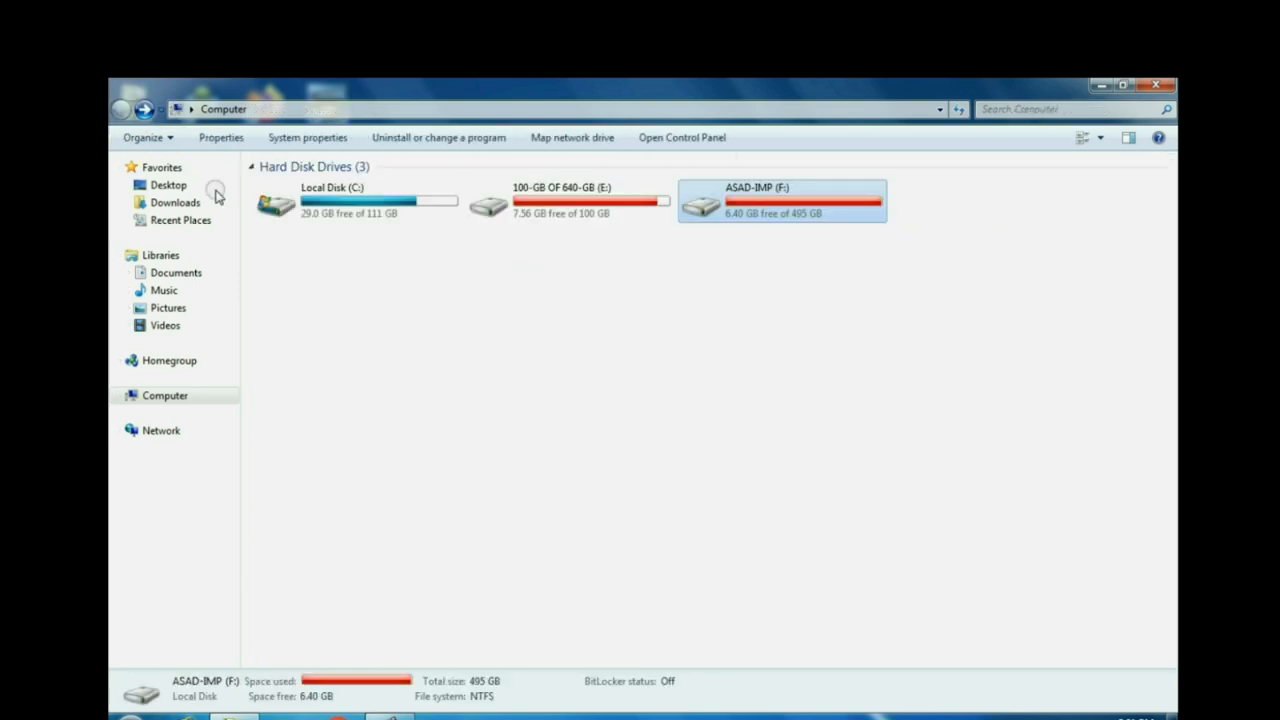
# Step: Try several times to open Local Disk (C:) to test the restriction, dismissing the message between attempts
pyautogui.doubleClick(373, 203)
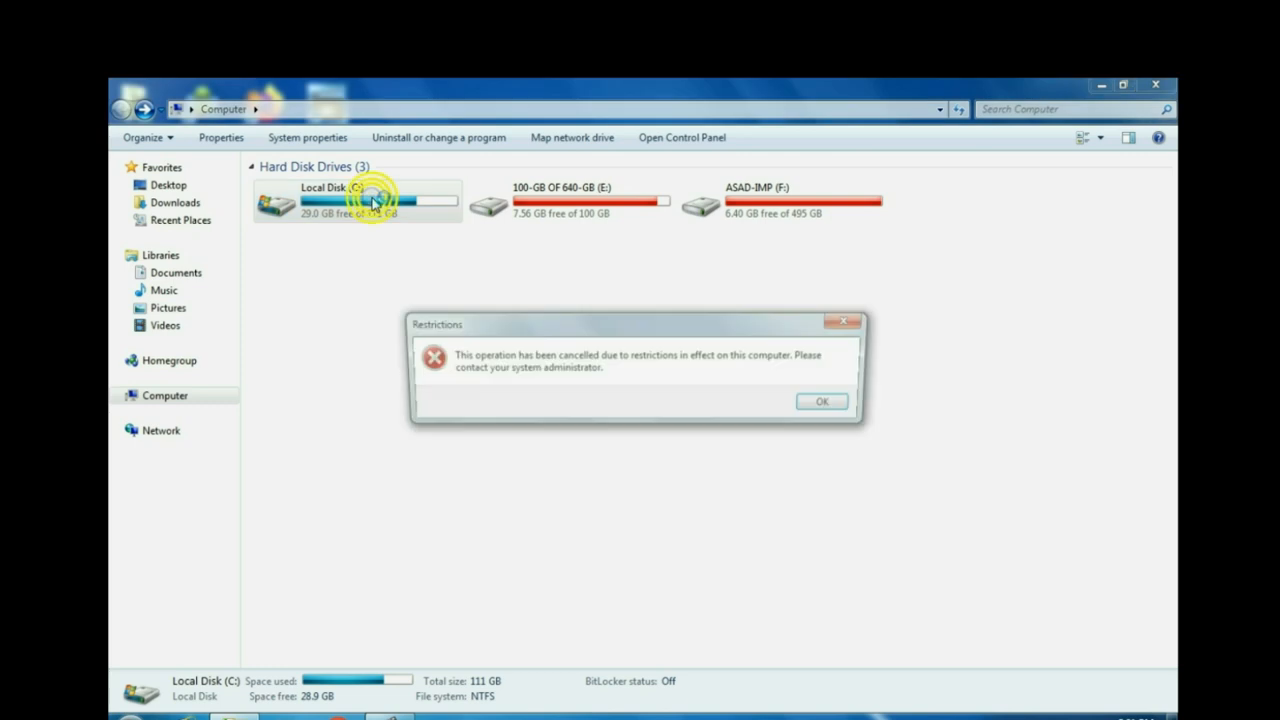
pyautogui.click(838, 403)
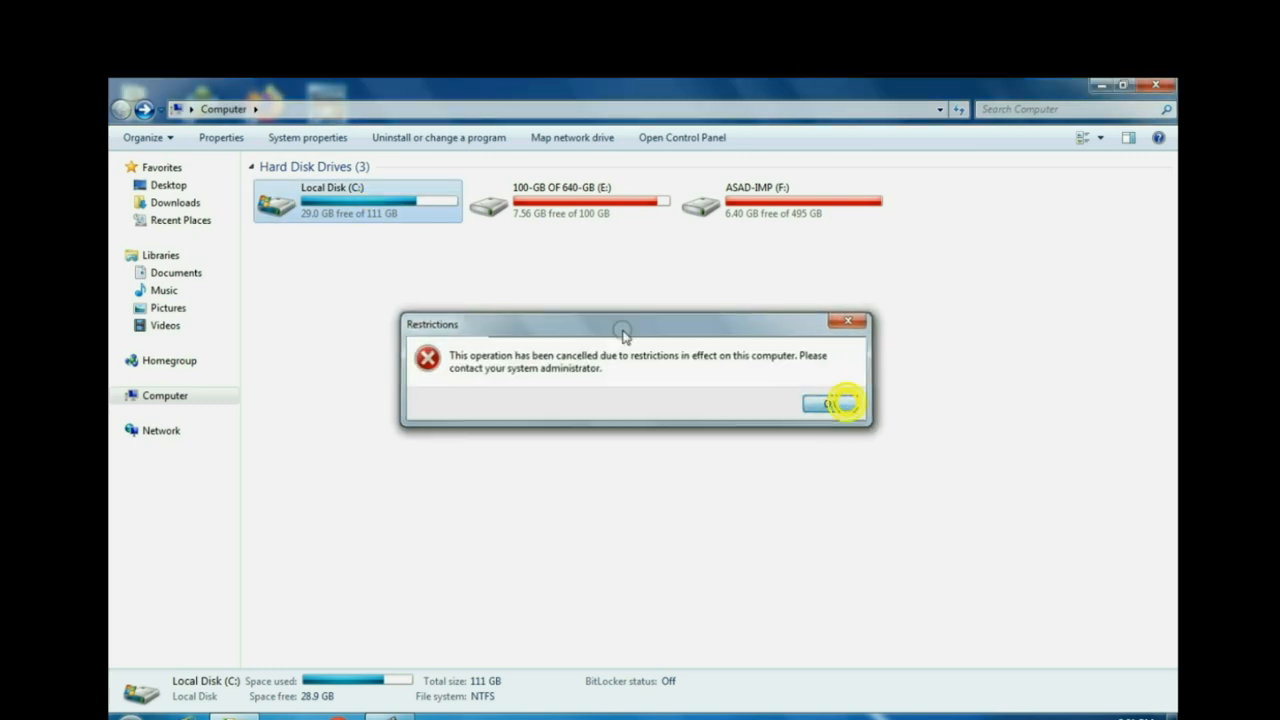
pyautogui.rightClick(376, 209)
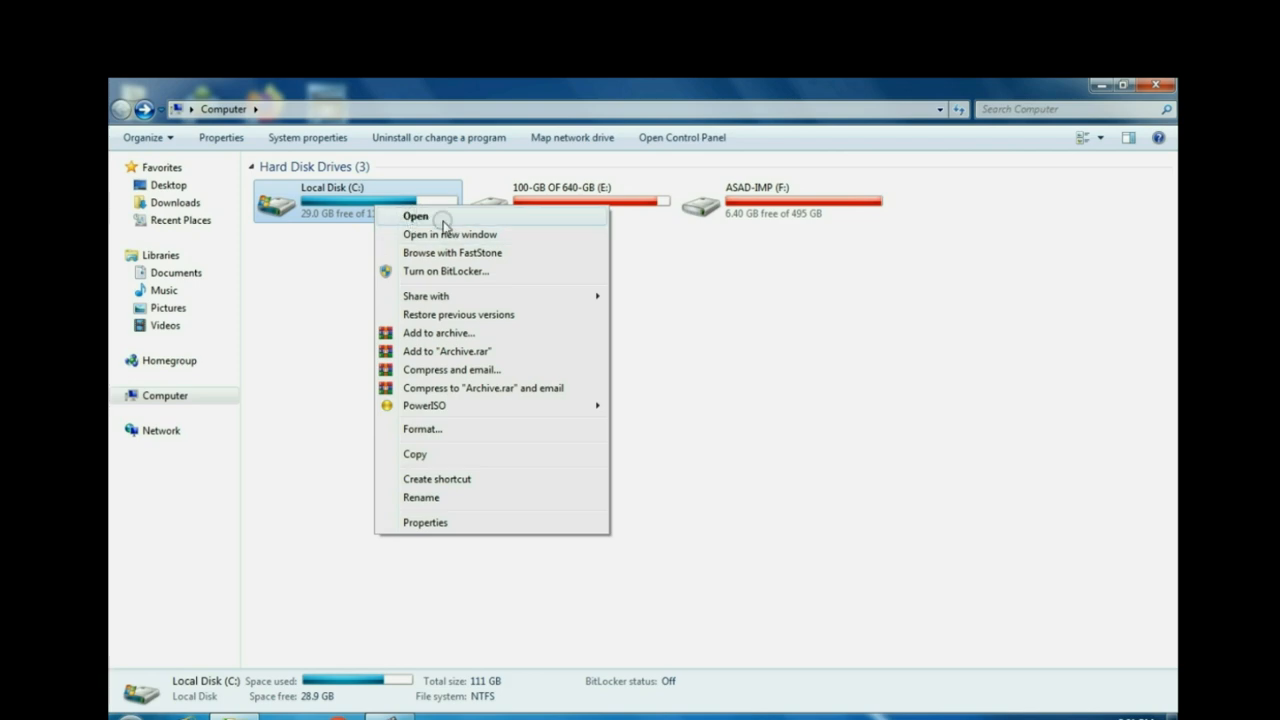
pyautogui.click(441, 221)
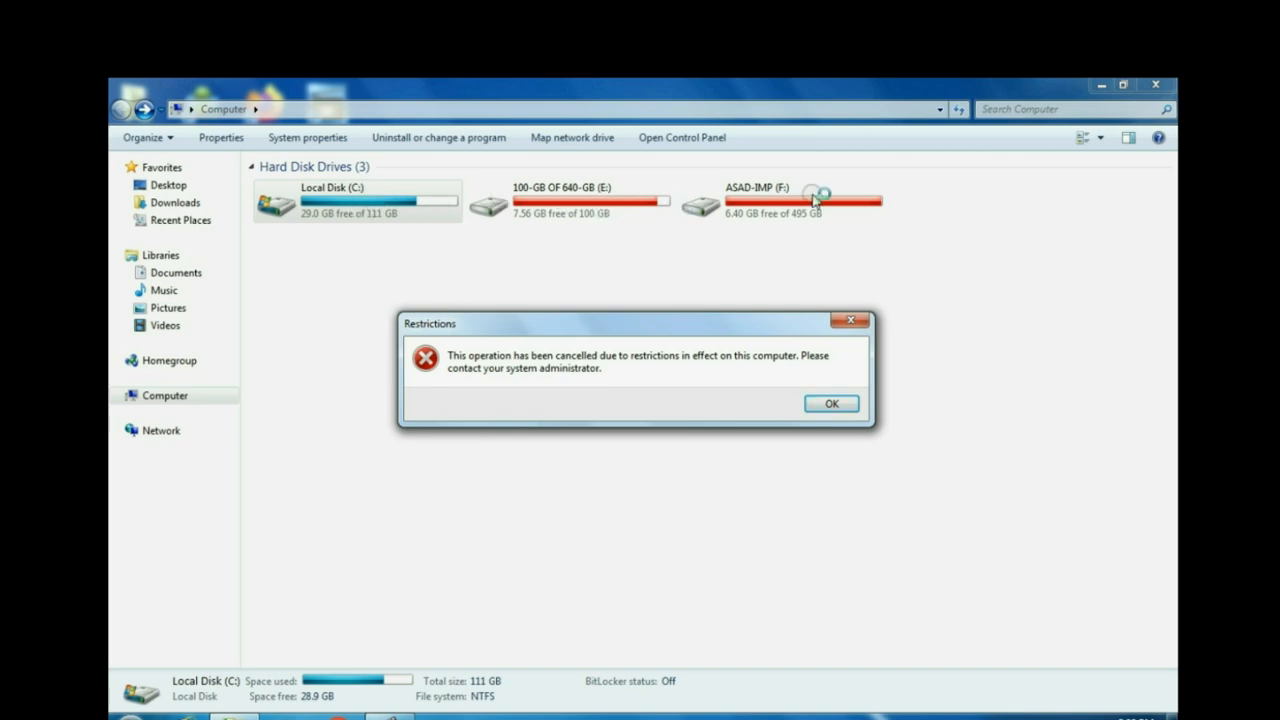
pyautogui.click(843, 403)
pyautogui.doubleClick(381, 207)
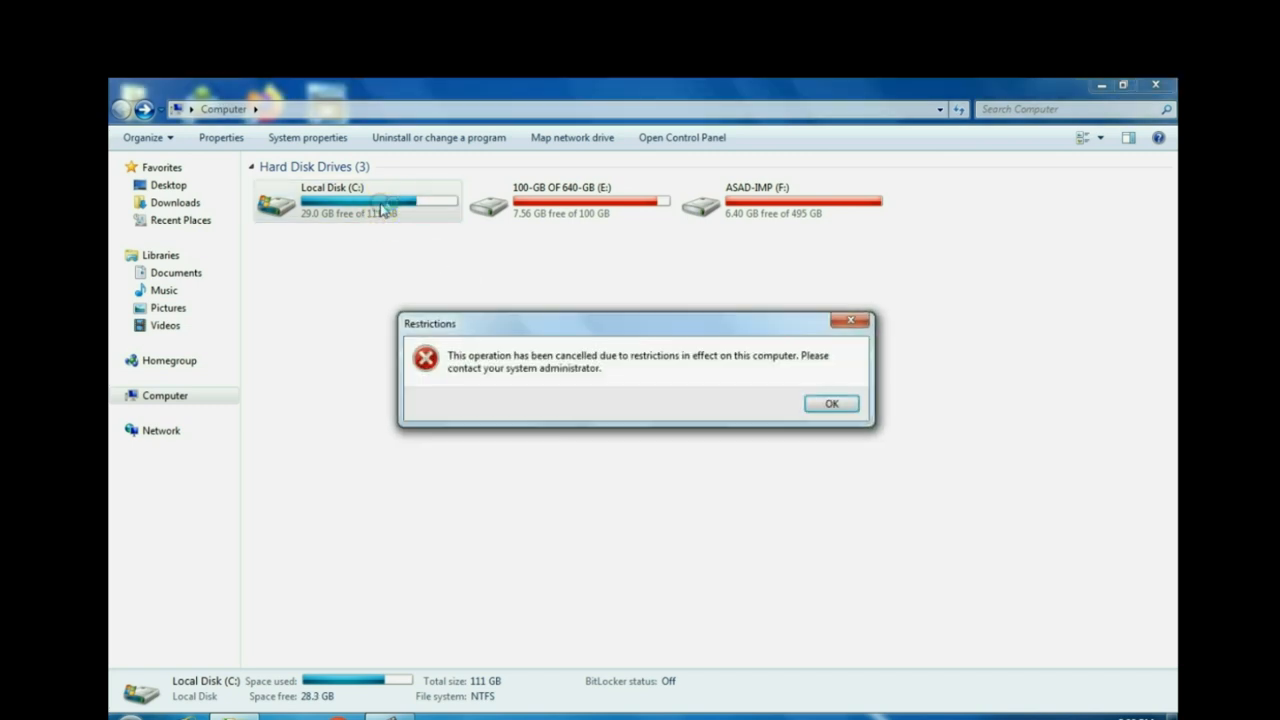